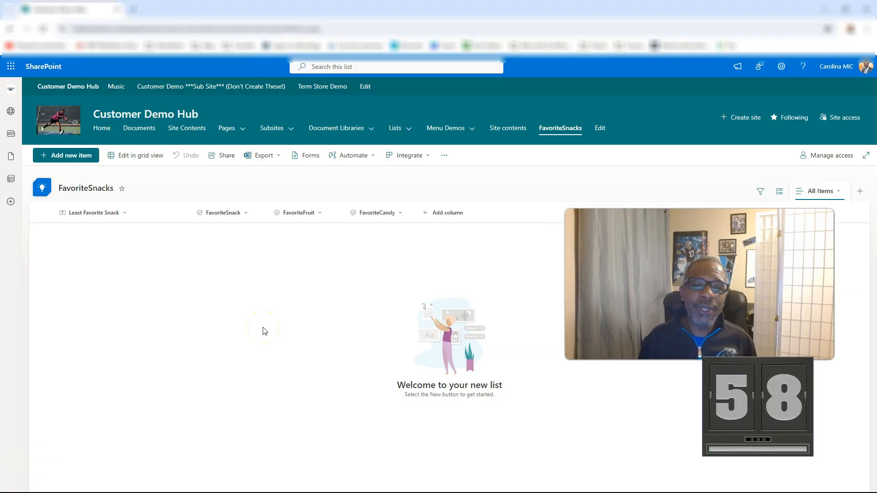
Open the FavoriteSnacks list's form for customization in Power Apps
{"action": "left_click", "coordinate": [423, 156]}
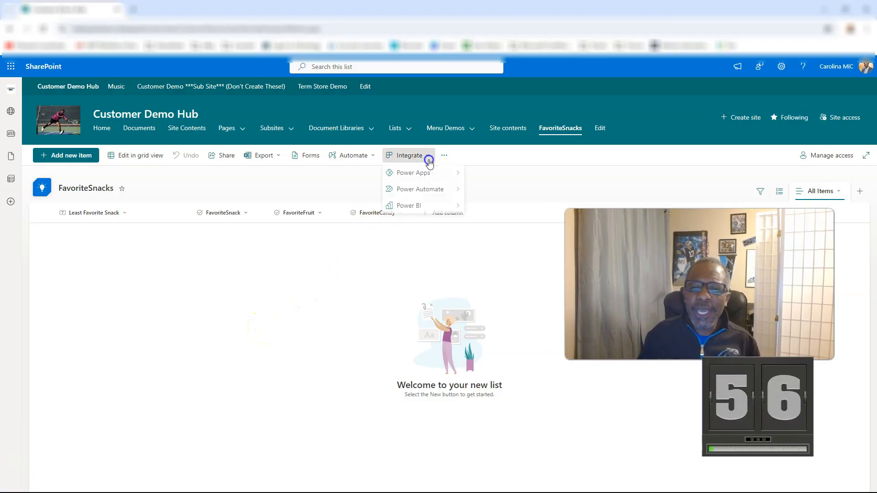
{"action": "mouse_move", "coordinate": [427, 173]}
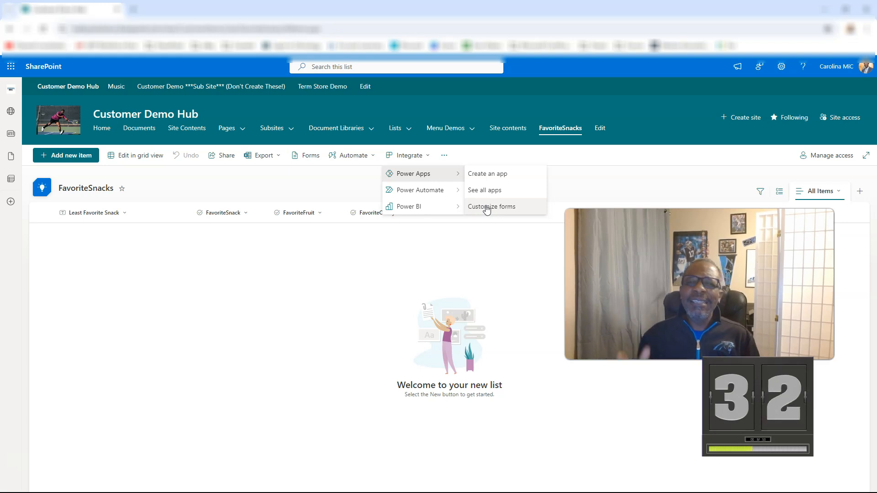
{"action": "left_click", "coordinate": [469, 200]}
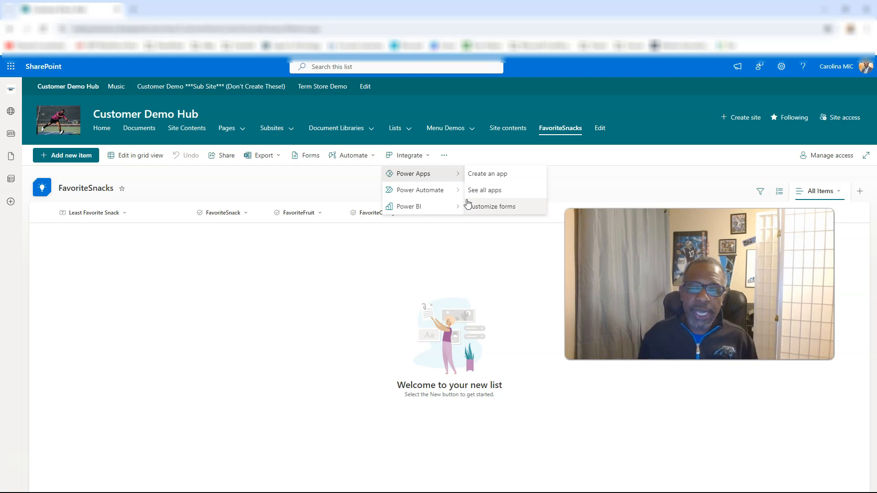
{"action": "left_click", "coordinate": [465, 206]}
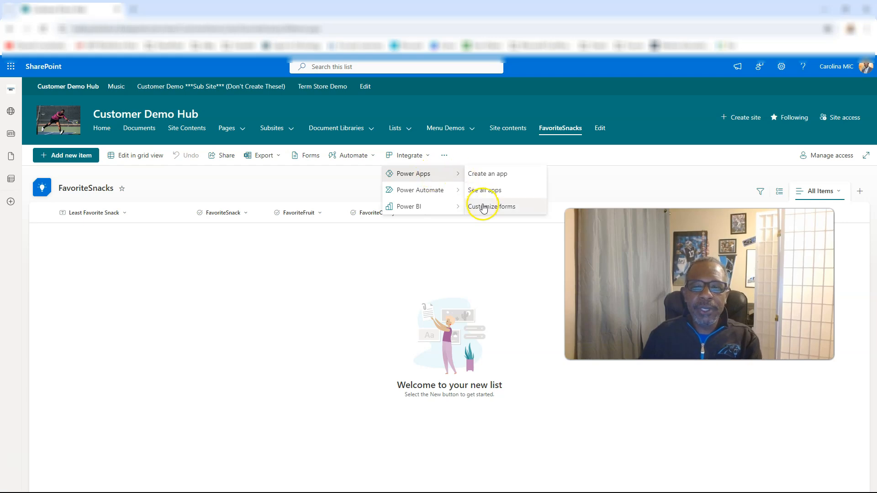
{"action": "left_click", "coordinate": [483, 207]}
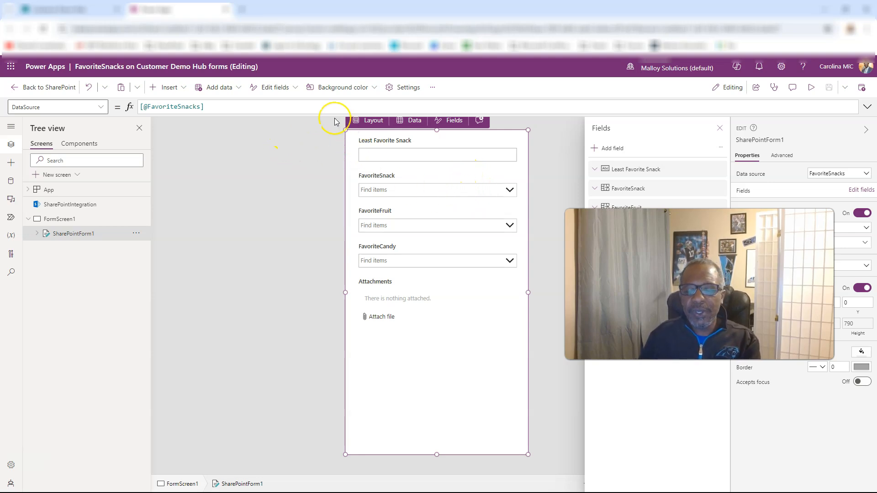
Leave the form editor for the SharePoint list and close the duplicate FavoriteSnacks tab
{"action": "left_click", "coordinate": [91, 11]}
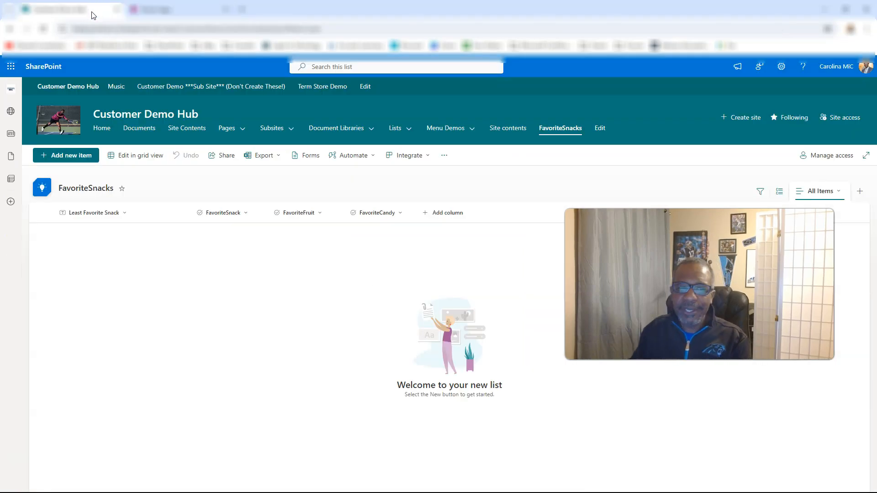
{"action": "left_click", "coordinate": [174, 15]}
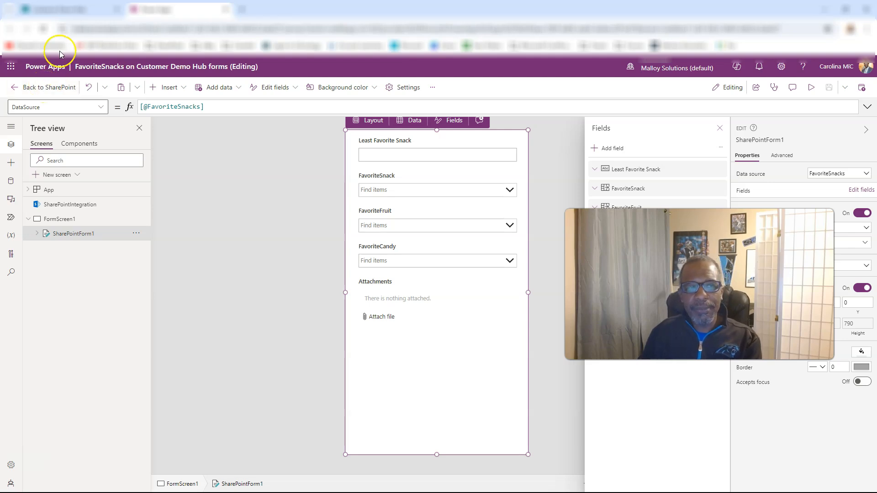
{"action": "left_click", "coordinate": [74, 10]}
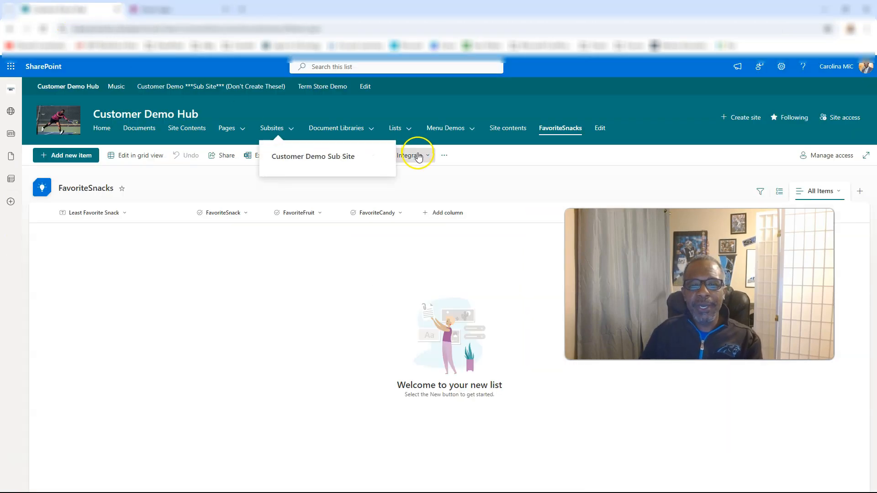
{"action": "left_click", "coordinate": [181, 10]}
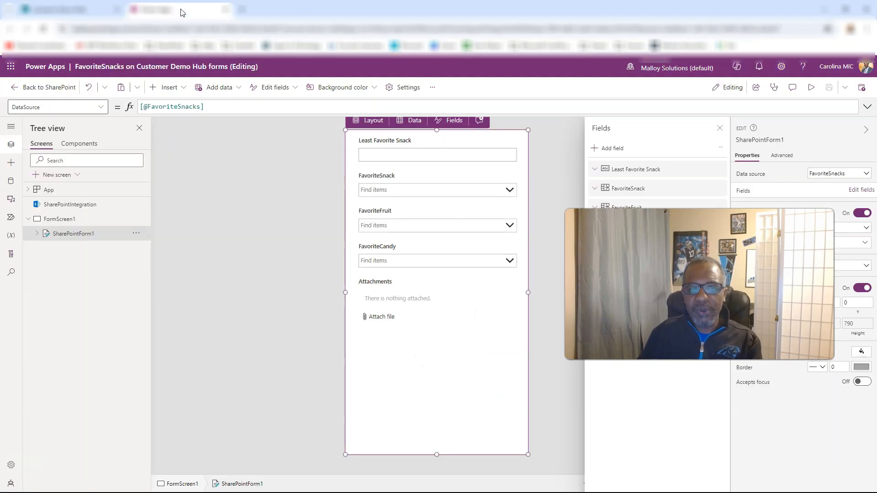
{"action": "left_click", "coordinate": [46, 87]}
{"action": "left_click", "coordinate": [453, 310]}
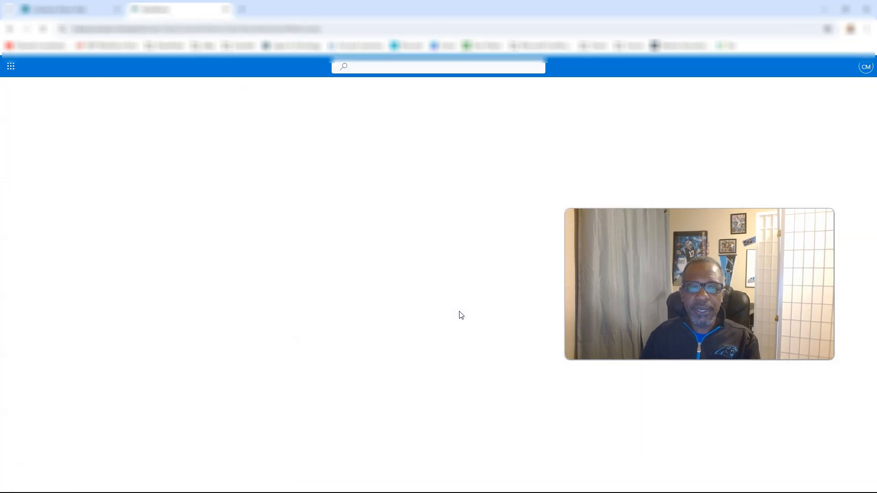
{"action": "left_click", "coordinate": [484, 251]}
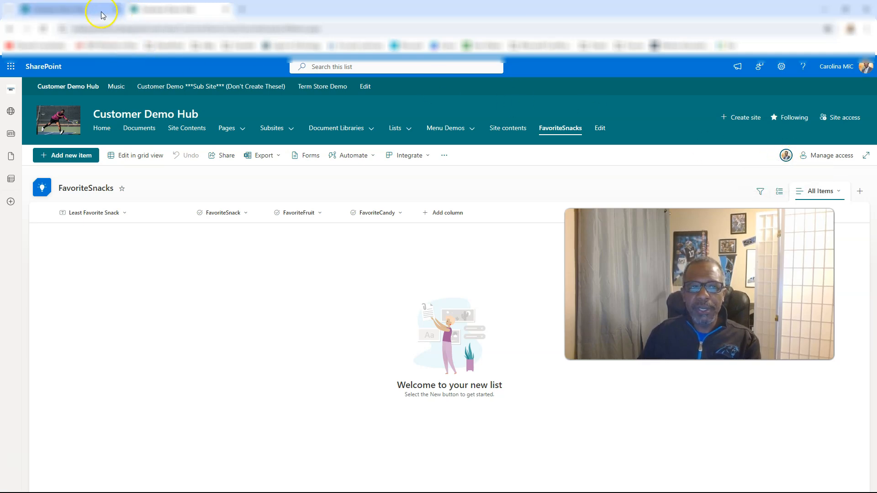
{"action": "left_click", "coordinate": [225, 10]}
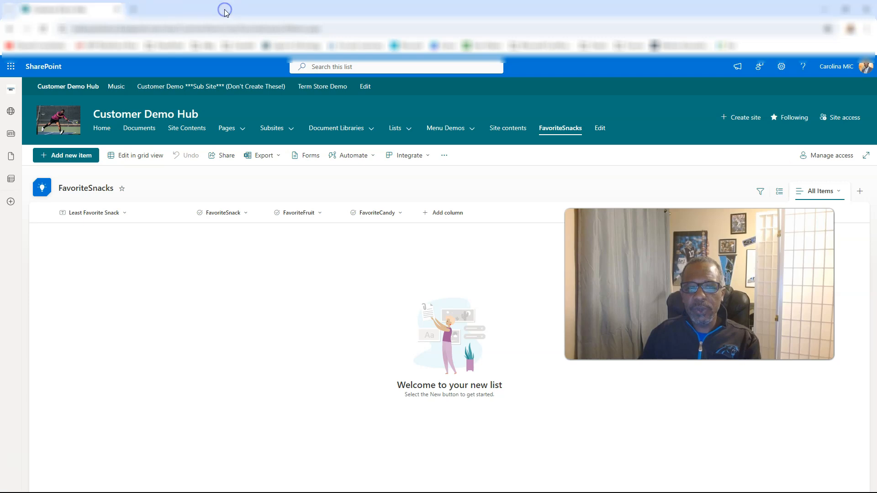
{"action": "left_click", "coordinate": [44, 30]}
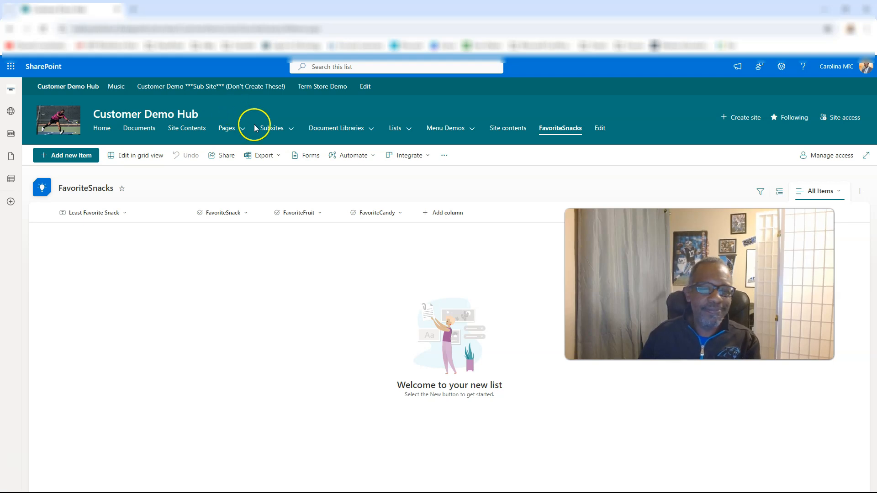
Start a new FavoriteSnacks item with Onion as Least Favorite Snack and Candy as FavoriteSnack
{"action": "left_click", "coordinate": [75, 158]}
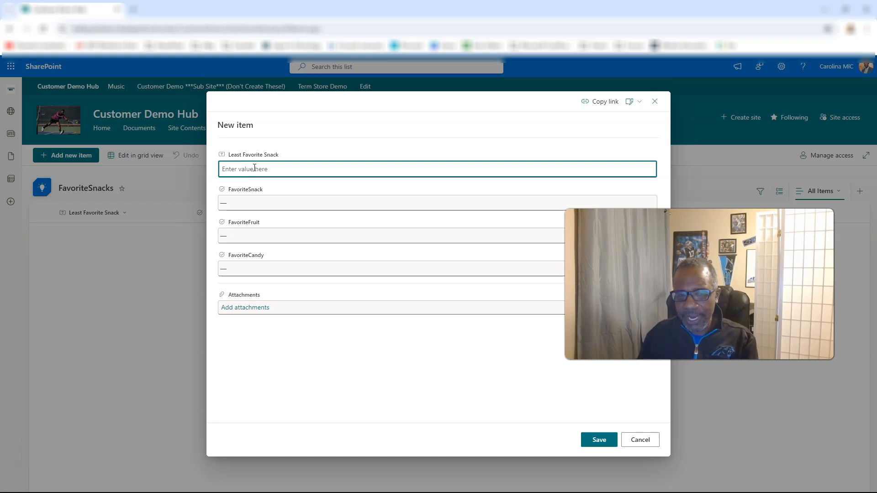
{"action": "type", "text": "Onion"}
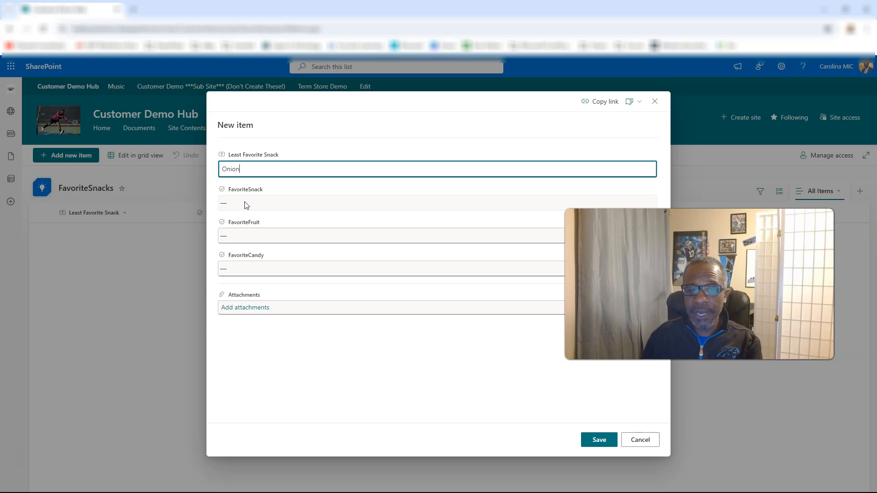
{"action": "left_click", "coordinate": [245, 204]}
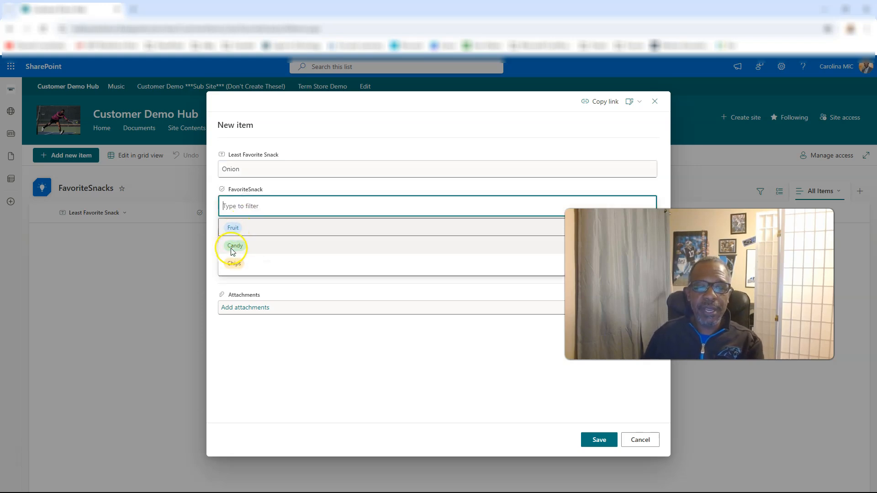
{"action": "left_click", "coordinate": [231, 229]}
{"action": "left_click", "coordinate": [228, 204]}
{"action": "left_click", "coordinate": [235, 246]}
View the FavoriteFruit choices in the new item form and discard the item
{"action": "left_click", "coordinate": [243, 237]}
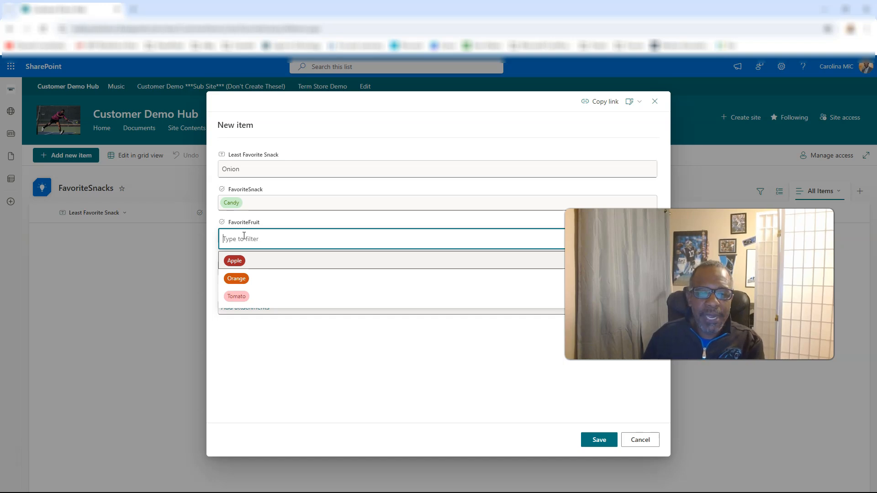
{"action": "left_click", "coordinate": [247, 330]}
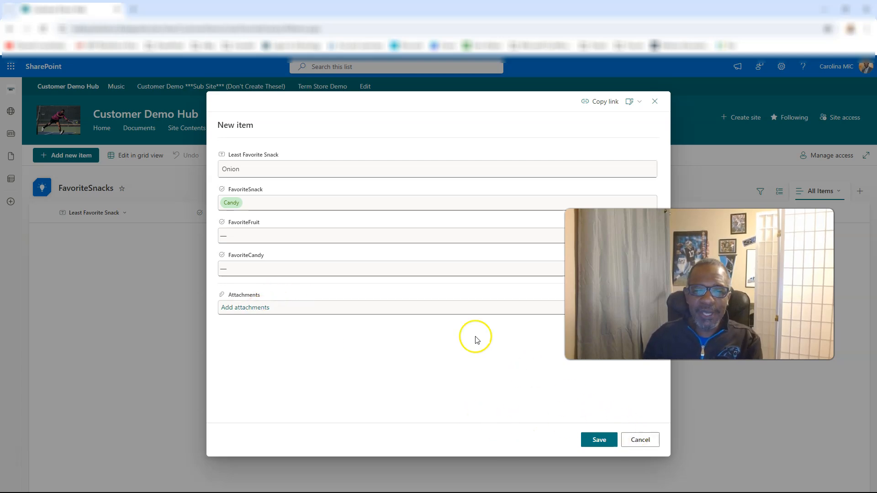
{"action": "left_click", "coordinate": [633, 440]}
Open the FavoriteSnacks list form in Power Apps to customize it
{"action": "left_click", "coordinate": [417, 162]}
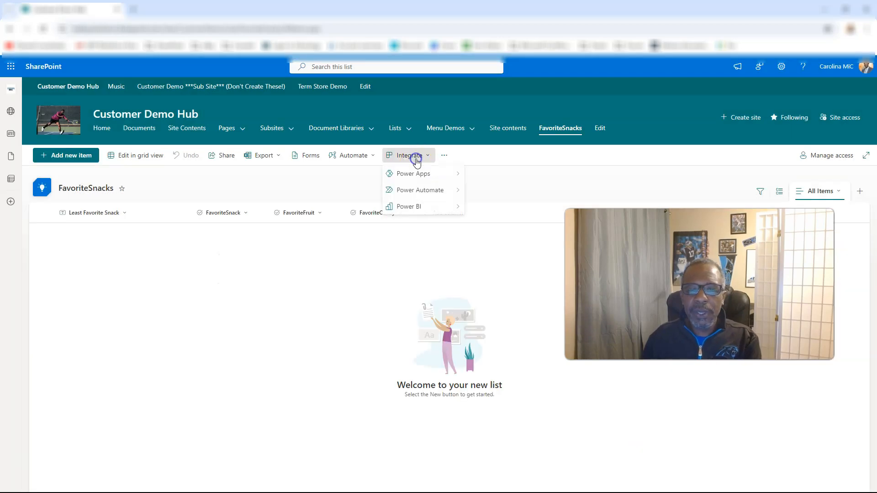
{"action": "left_click", "coordinate": [405, 174]}
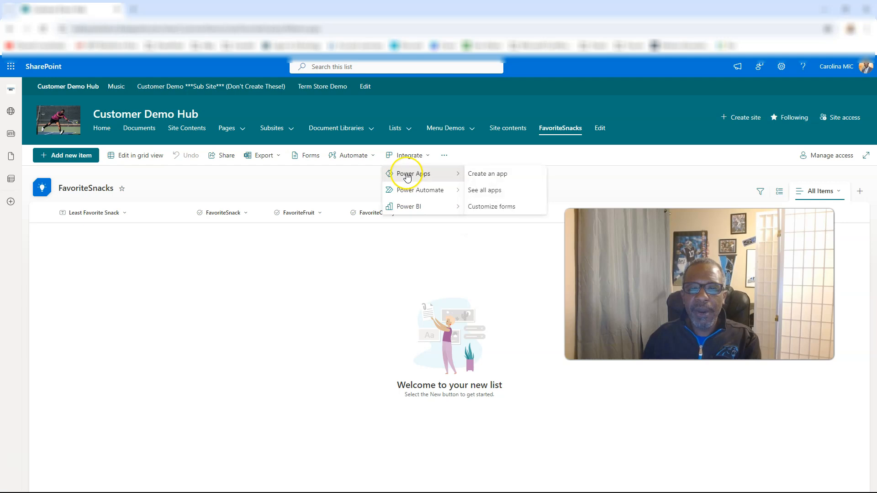
{"action": "left_click", "coordinate": [495, 209]}
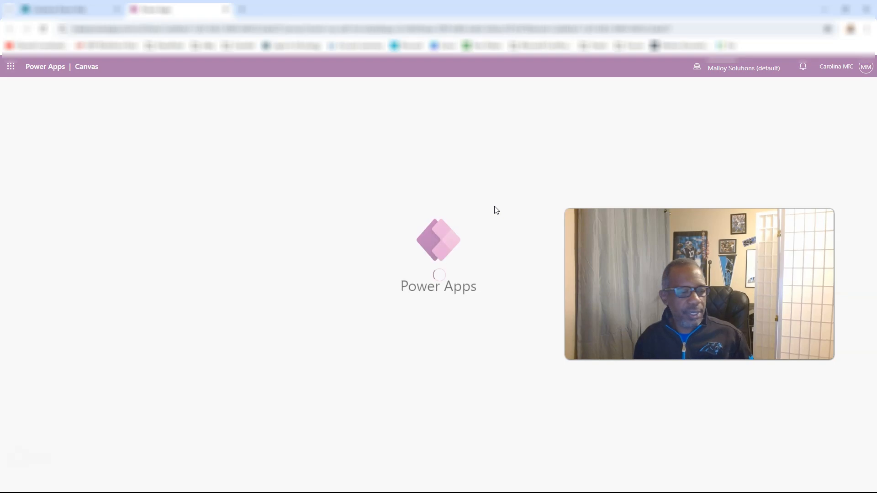
{"action": "left_click", "coordinate": [492, 207]}
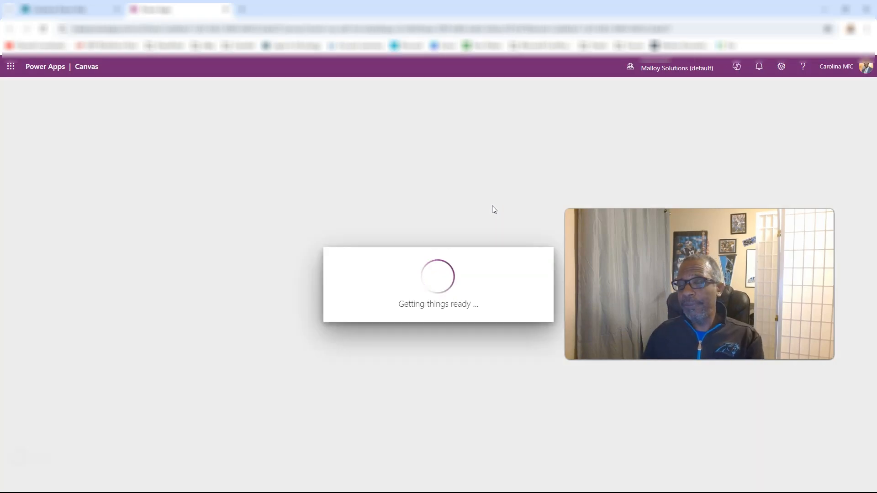
Examine the FavoriteSnack and FavoriteFruit data cards on the form and their current properties
{"action": "left_click", "coordinate": [435, 205]}
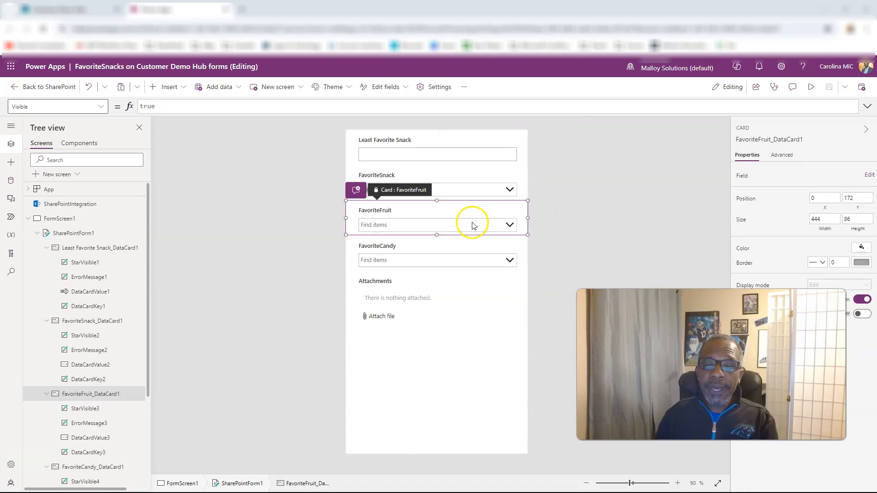
{"action": "left_click", "coordinate": [457, 243]}
{"action": "left_click", "coordinate": [456, 220]}
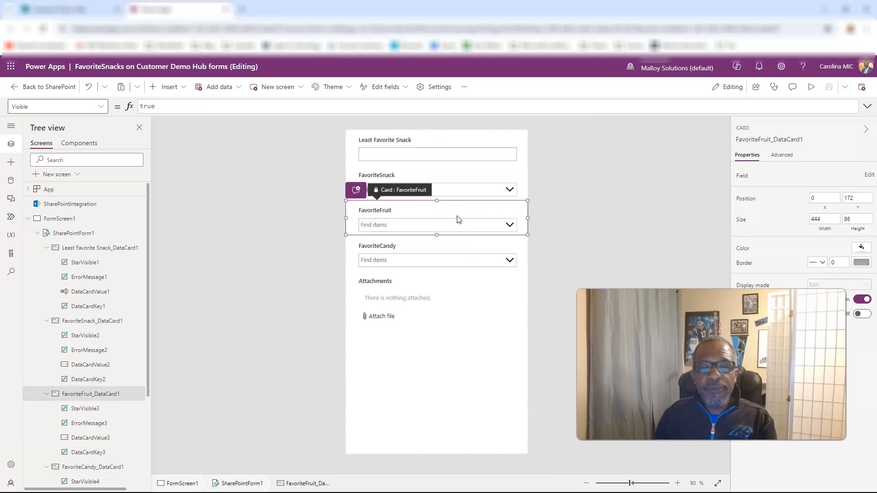
{"action": "left_click", "coordinate": [470, 192]}
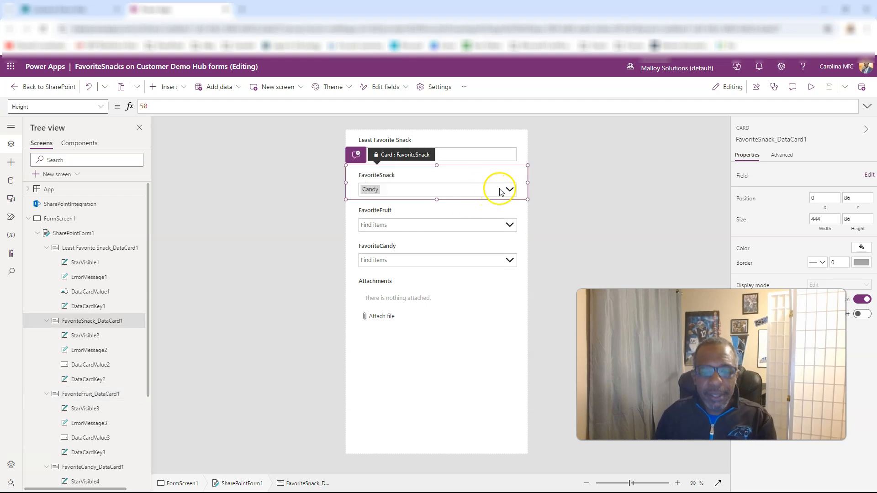
{"action": "left_click", "coordinate": [454, 222]}
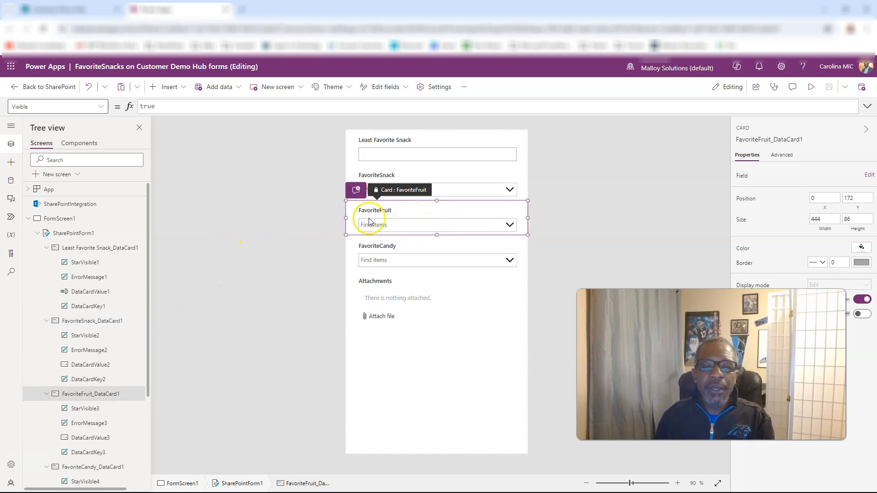
Select the combo box inside the FavoriteSnack card and highlight its control name, DataCardValue2
{"action": "left_click", "coordinate": [455, 191]}
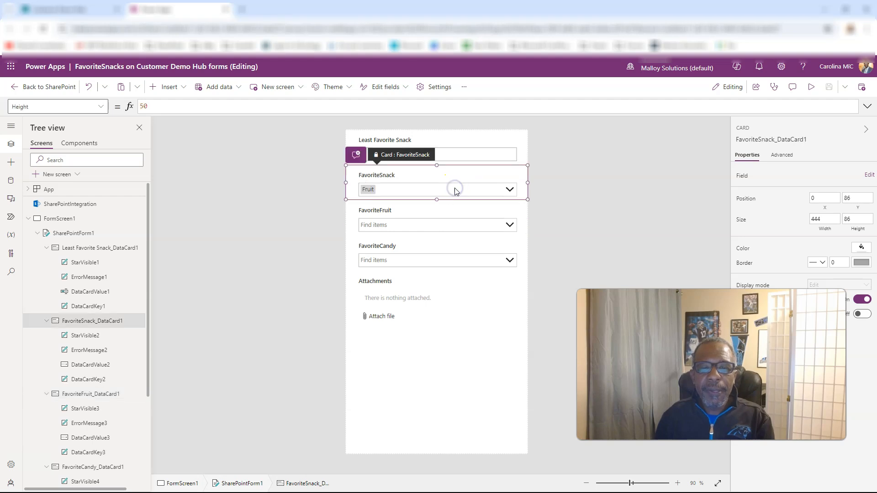
{"action": "left_click", "coordinate": [383, 190]}
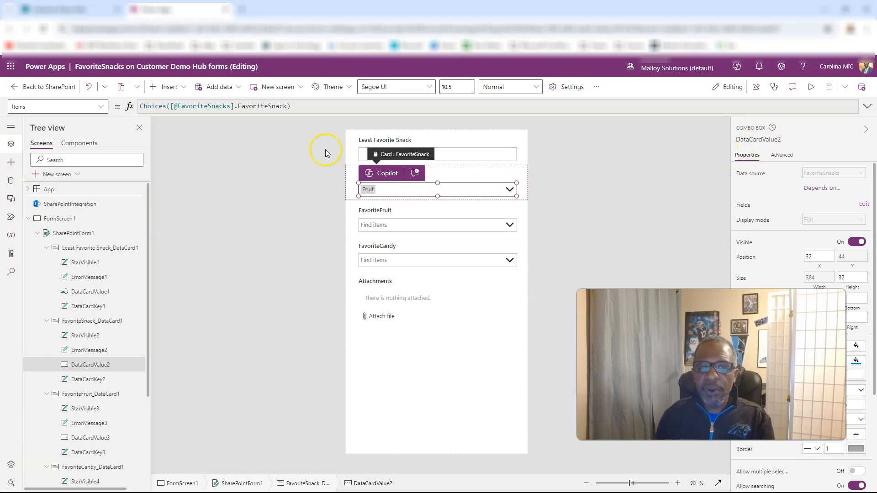
{"action": "left_click", "coordinate": [774, 140]}
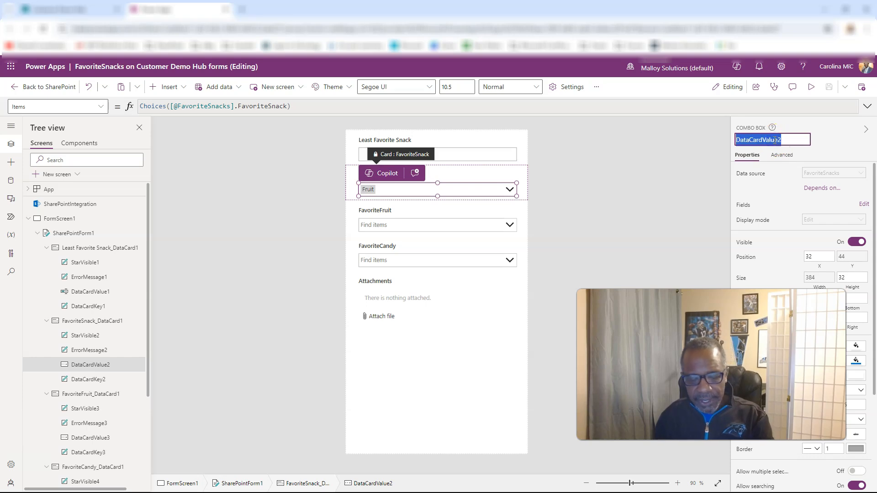
Select the whole FavoriteFruit data card, not its inner controls, and clear the formula of its Visible property
{"action": "left_click", "coordinate": [416, 218]}
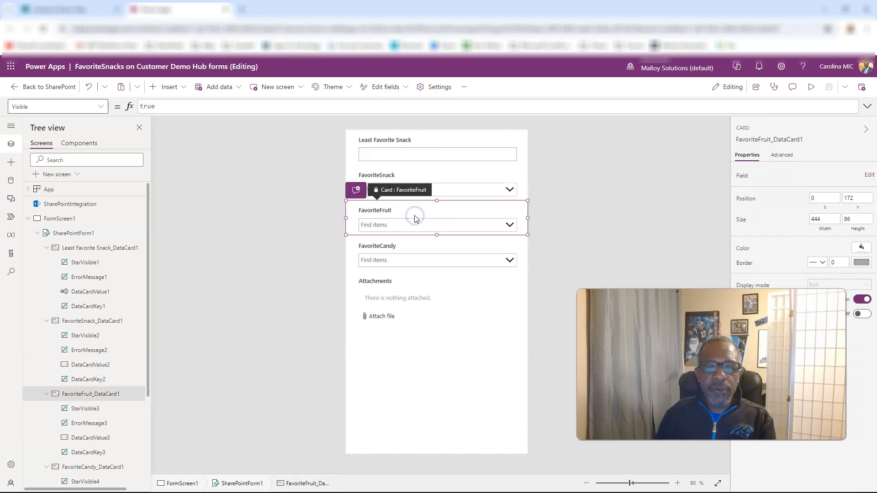
{"action": "left_click", "coordinate": [102, 107]}
{"action": "scroll", "coordinate": [93, 164], "scroll_direction": "up", "scroll_amount": 1}
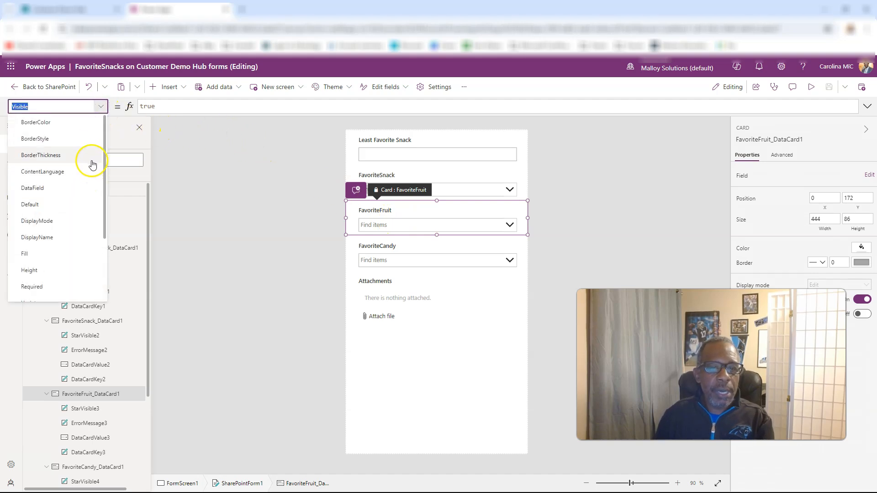
{"action": "left_click", "coordinate": [396, 224]}
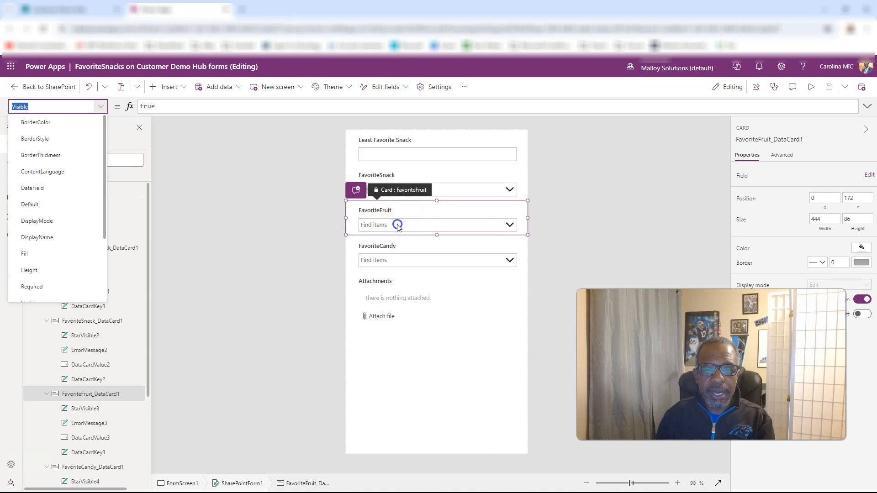
{"action": "left_click", "coordinate": [410, 225]}
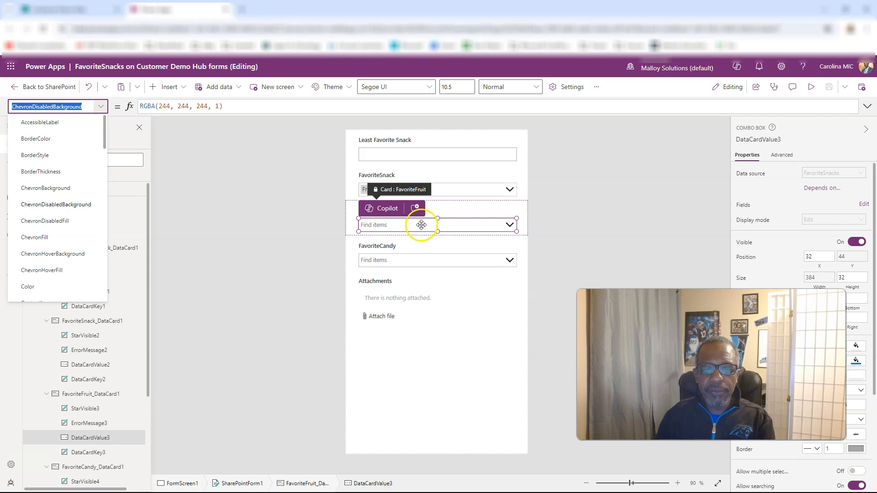
{"action": "left_click", "coordinate": [452, 209]}
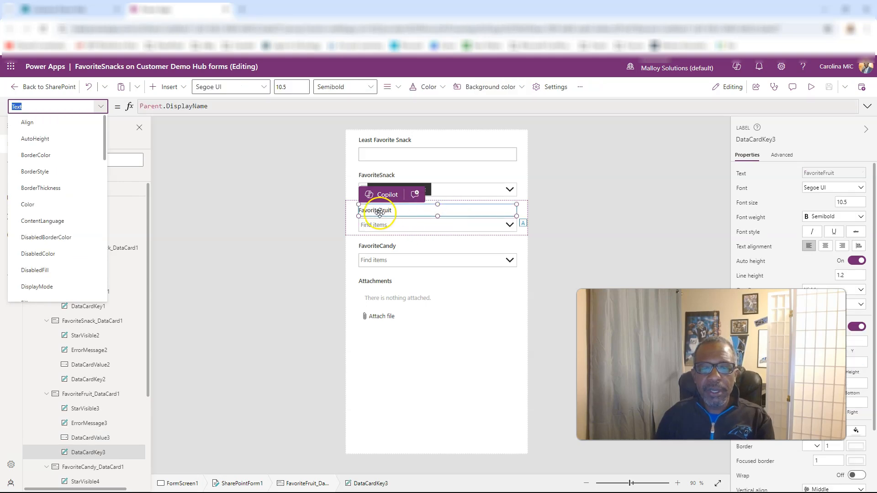
{"action": "left_click", "coordinate": [356, 219]}
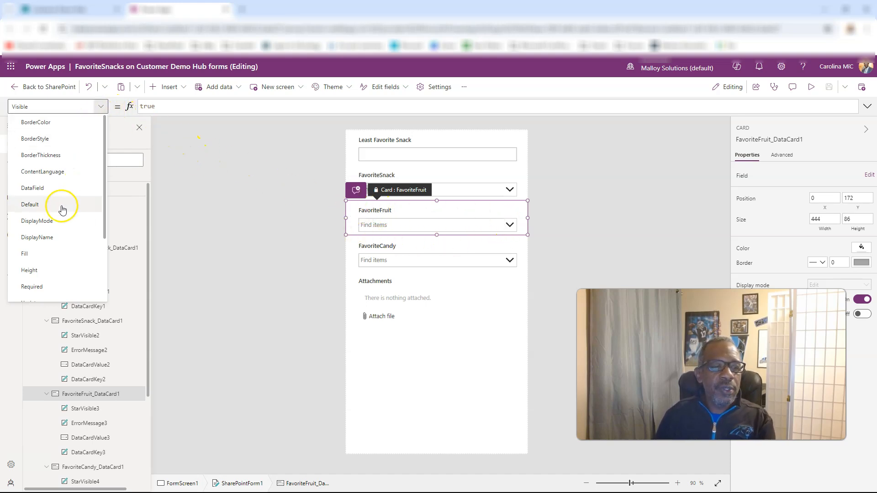
{"action": "scroll", "coordinate": [63, 222], "scroll_direction": "down", "scroll_amount": 1}
{"action": "left_click", "coordinate": [34, 273]}
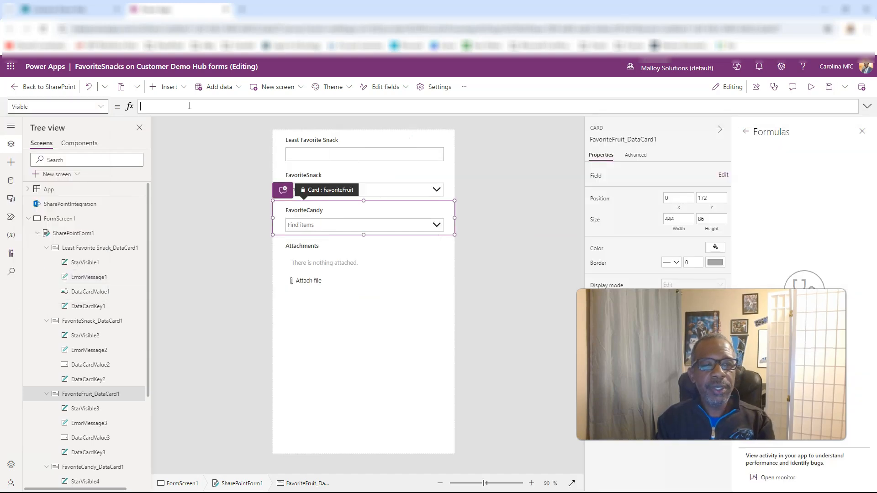
Set the FavoriteFruit card's Visible property to If(DataCardValue2.Selected.Value="Fruit",true,false)
{"action": "type", "text": "if"}
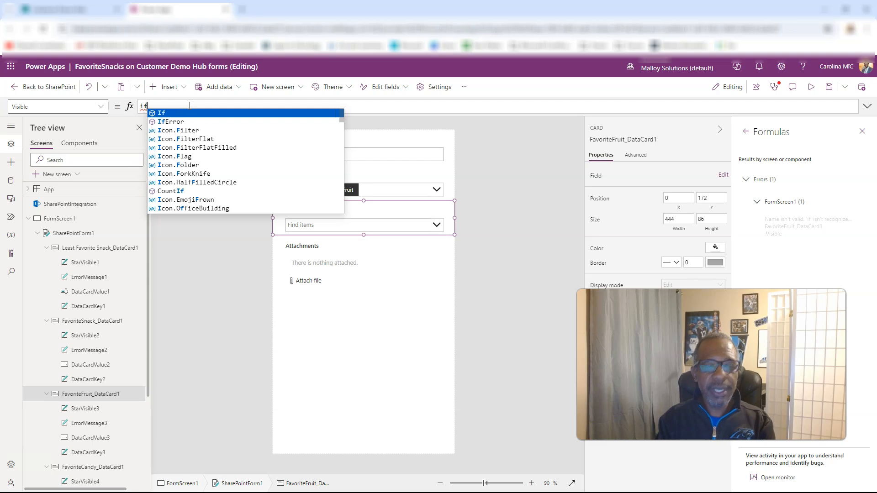
{"action": "type", "text": "("}
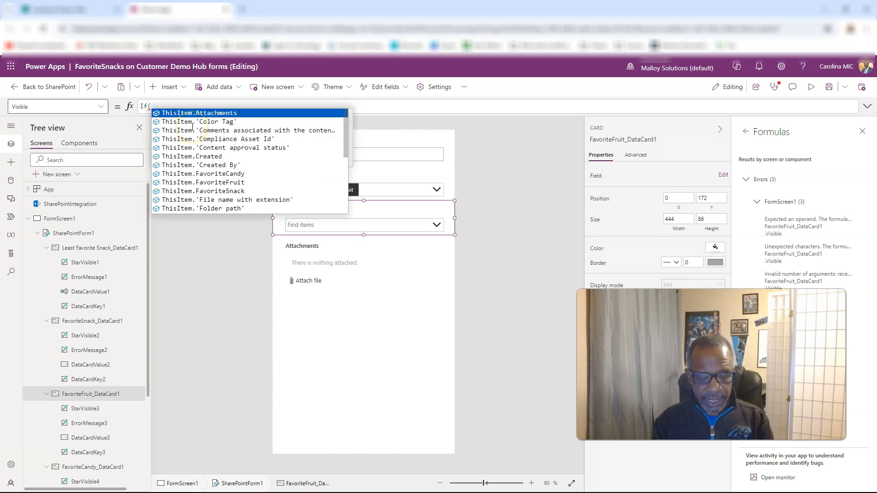
{"action": "type", "text": "DataCardValue2."}
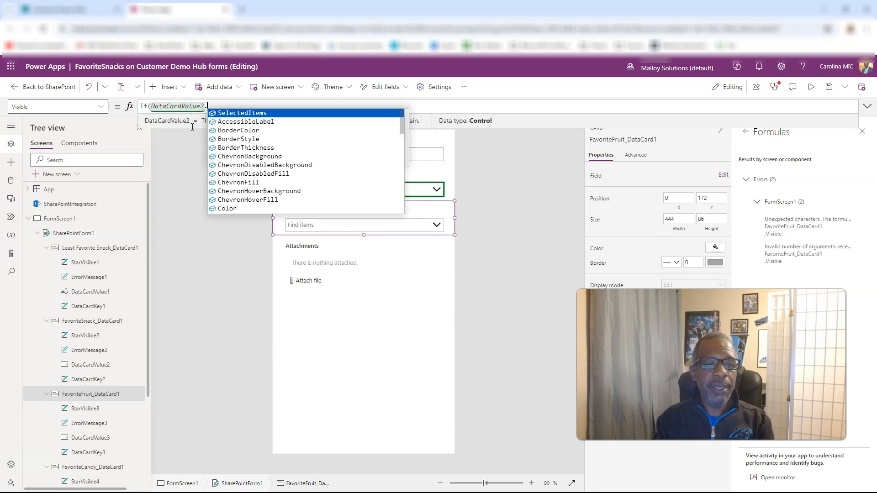
{"action": "type", "text": "selected"}
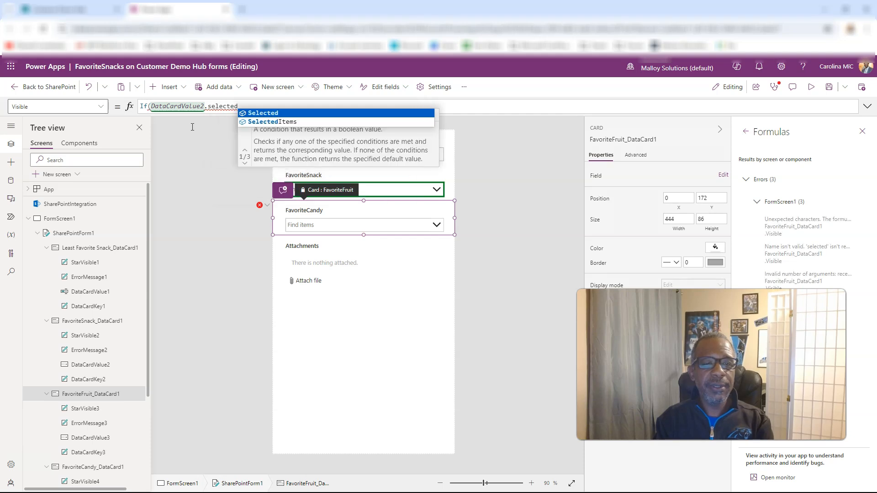
{"action": "type", "text": ".Value"}
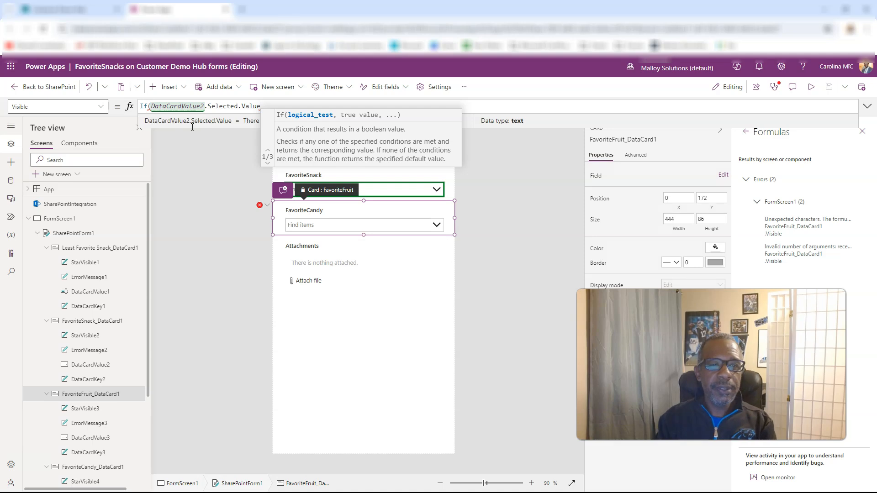
{"action": "type", "text": "="}
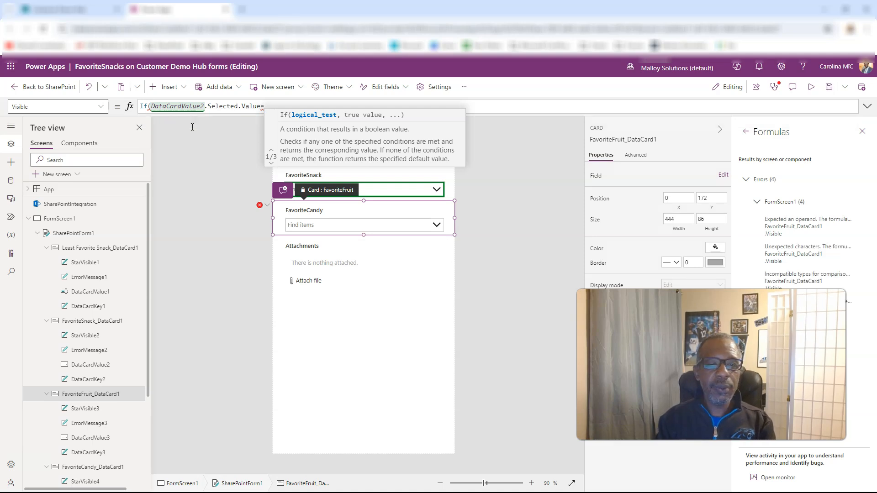
{"action": "type", "text": "\"Fruit"}
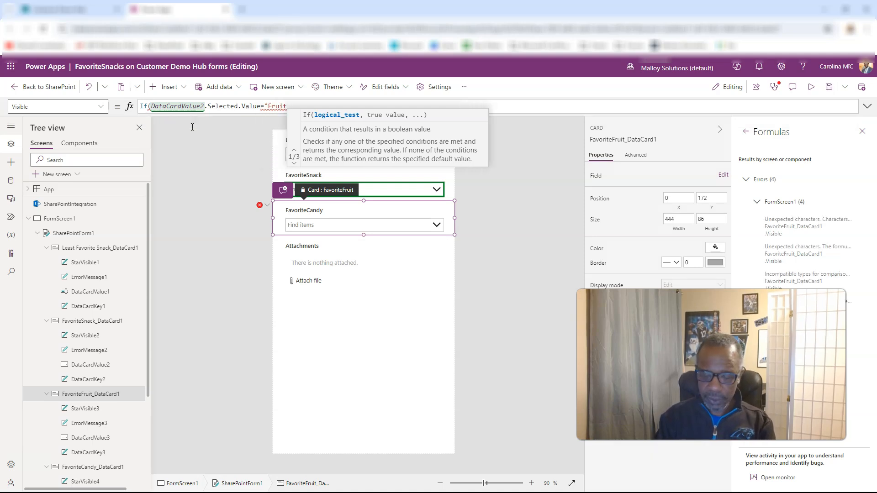
{"action": "type", "text": "\",true"}
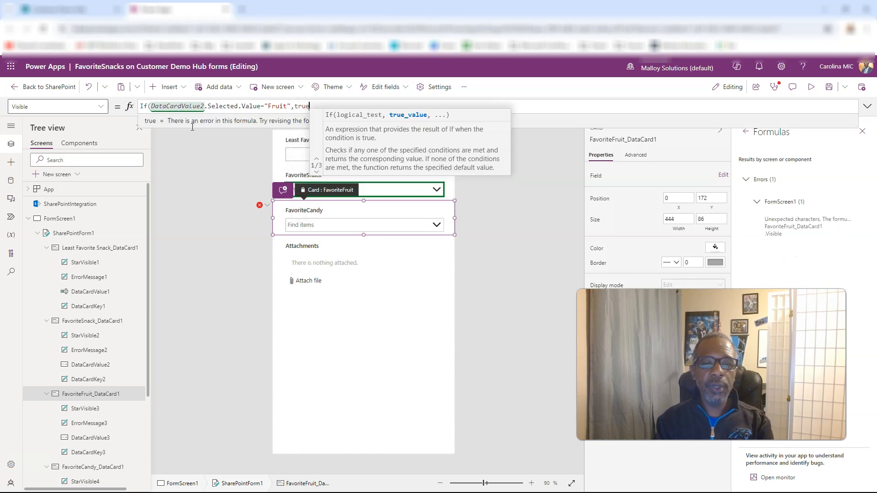
{"action": "type", "text": ",fa"}
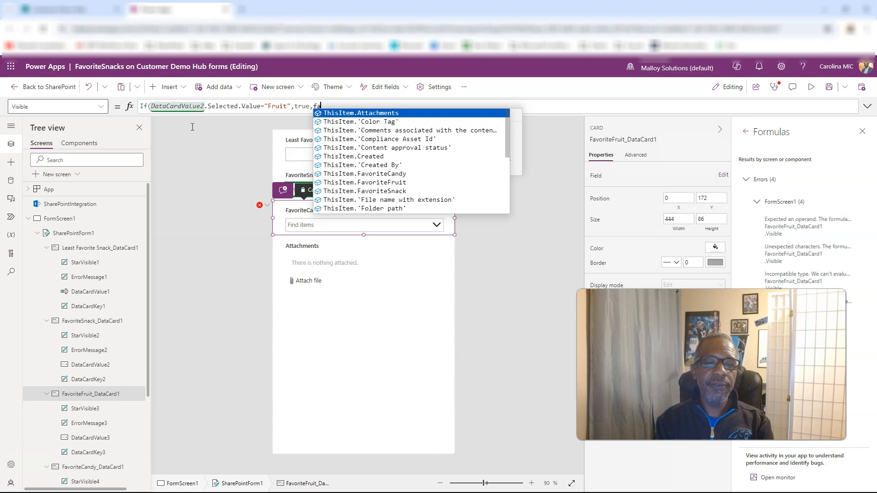
{"action": "type", "text": "lse)"}
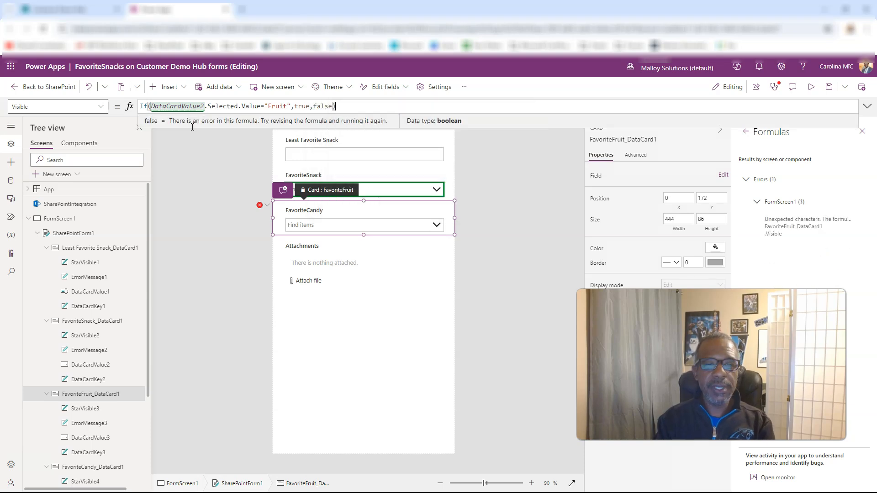
{"action": "left_click", "coordinate": [333, 322]}
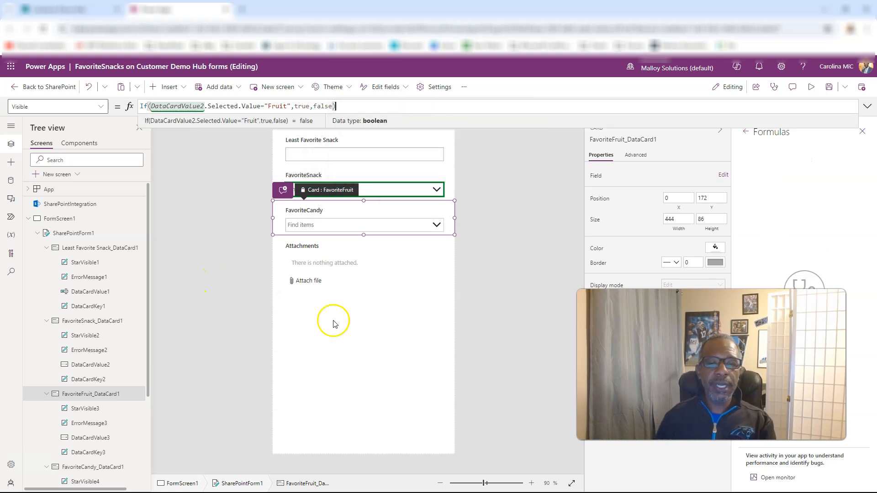
Test the FavoriteFruit visibility by choosing Fruit as the FavoriteSnack in the form preview and clearing that choice again
{"action": "left_click", "coordinate": [344, 193]}
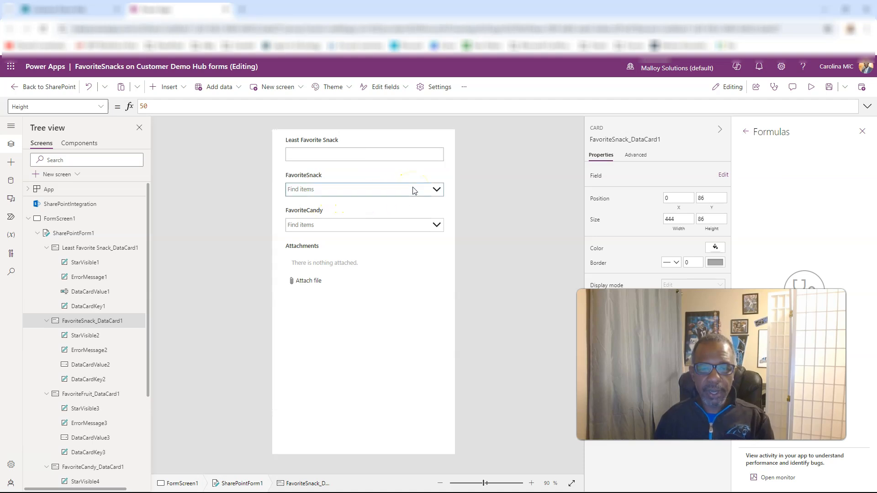
{"action": "left_click", "coordinate": [435, 189], "text": "alt"}
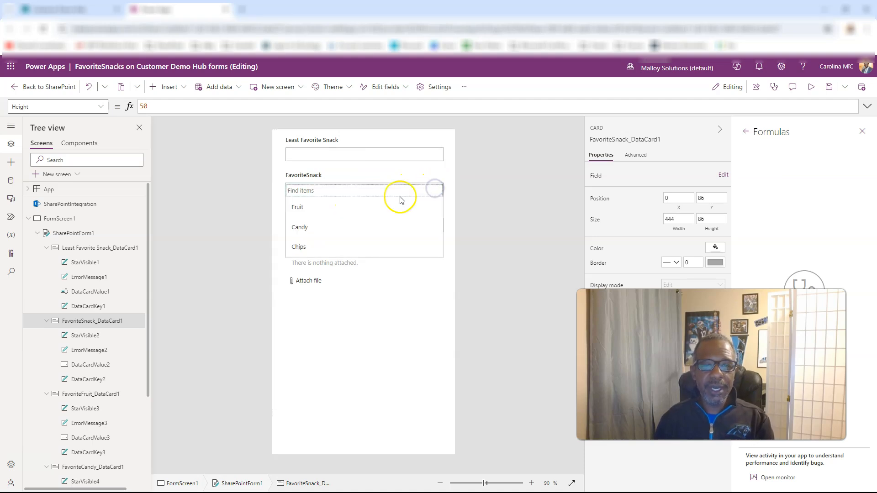
{"action": "left_click", "coordinate": [345, 207], "text": "alt"}
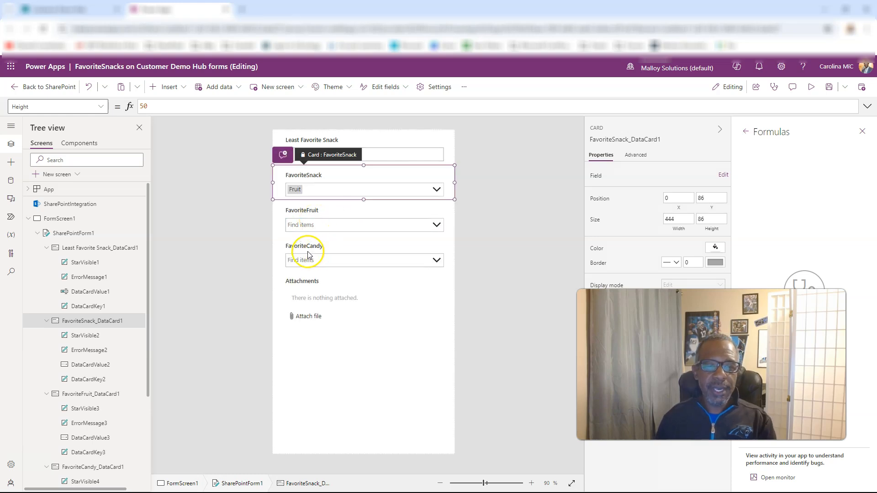
{"action": "left_click", "coordinate": [327, 251]}
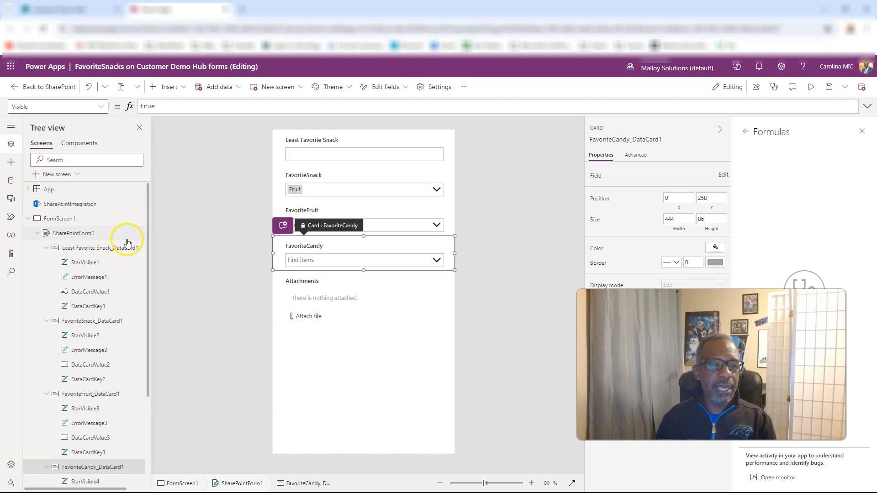
{"action": "left_click", "coordinate": [72, 324]}
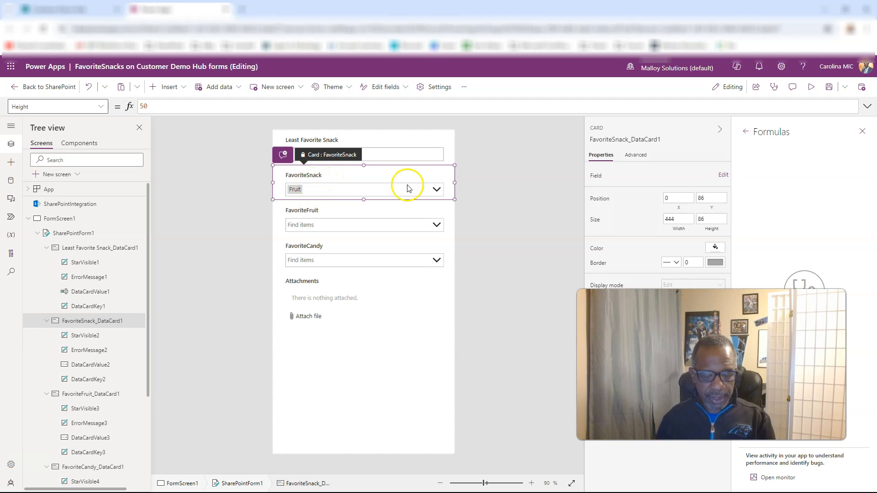
{"action": "left_click", "coordinate": [436, 189], "text": "alt"}
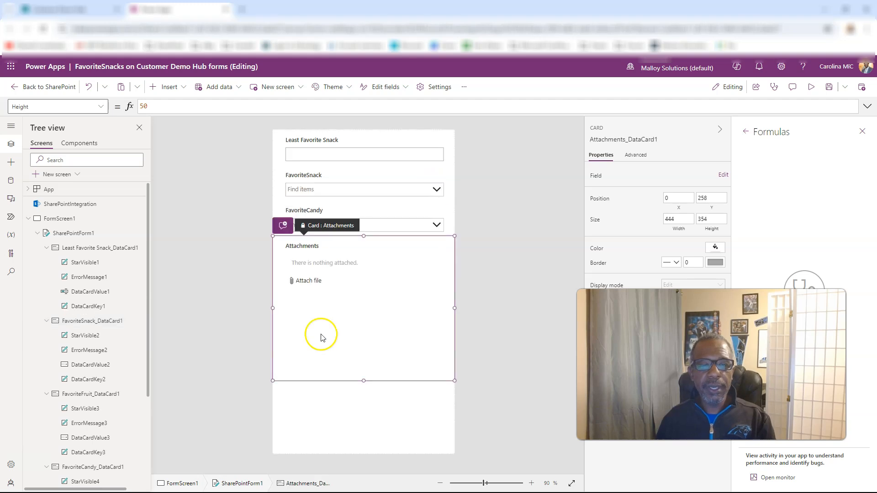
Set the FavoriteCandy card's Visible property to If(DataCardValue2.Selected.Value="Candy",true,false)
{"action": "left_click", "coordinate": [325, 212]}
{"action": "left_click", "coordinate": [325, 216]}
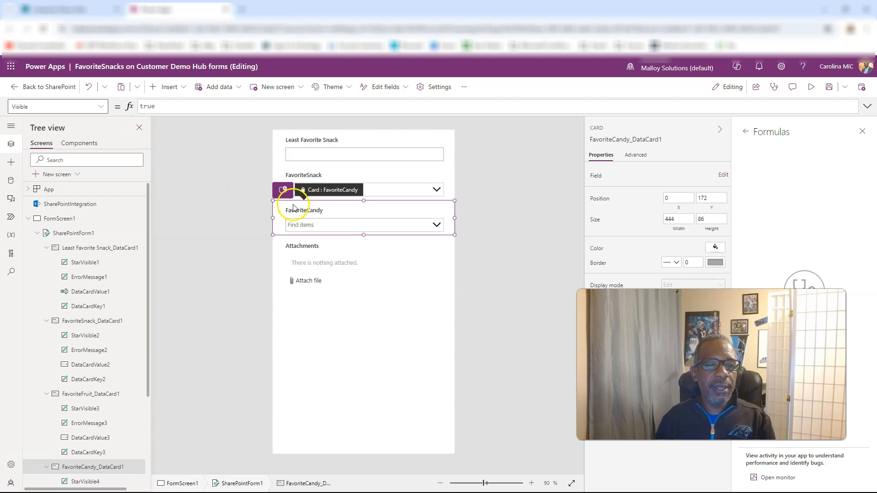
{"action": "left_click", "coordinate": [101, 108]}
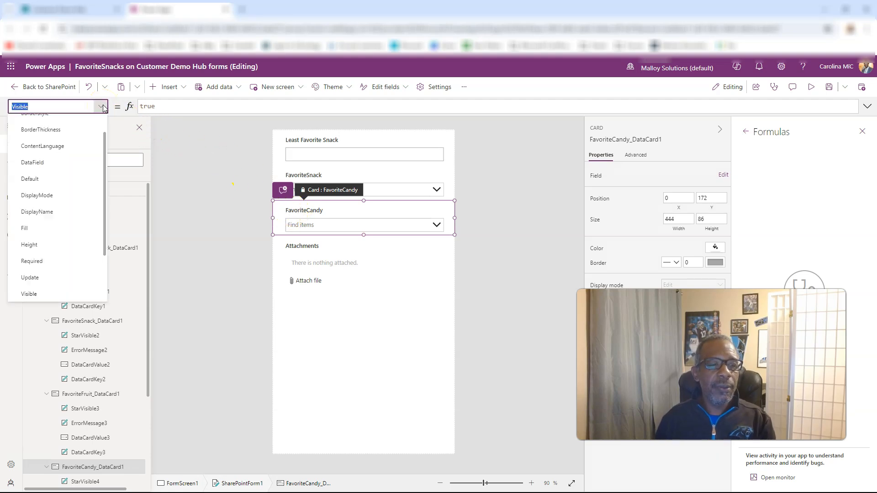
{"action": "double_click", "coordinate": [155, 106]}
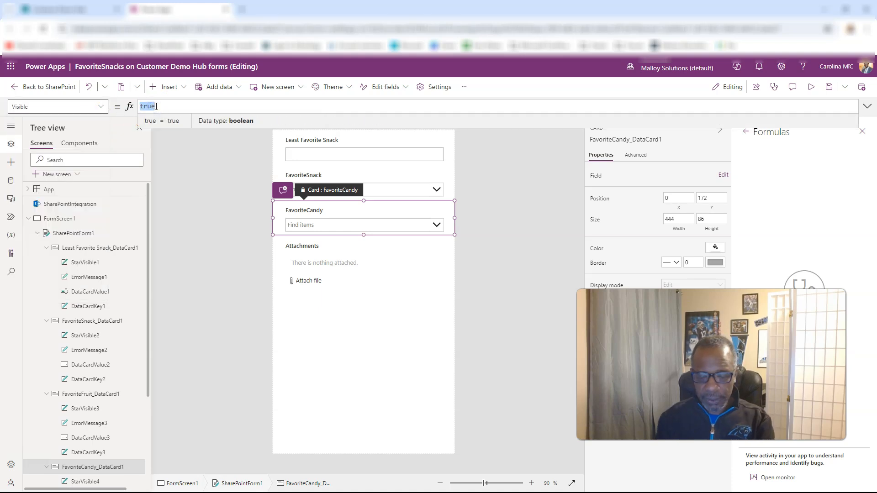
{"action": "type", "text": "If("}
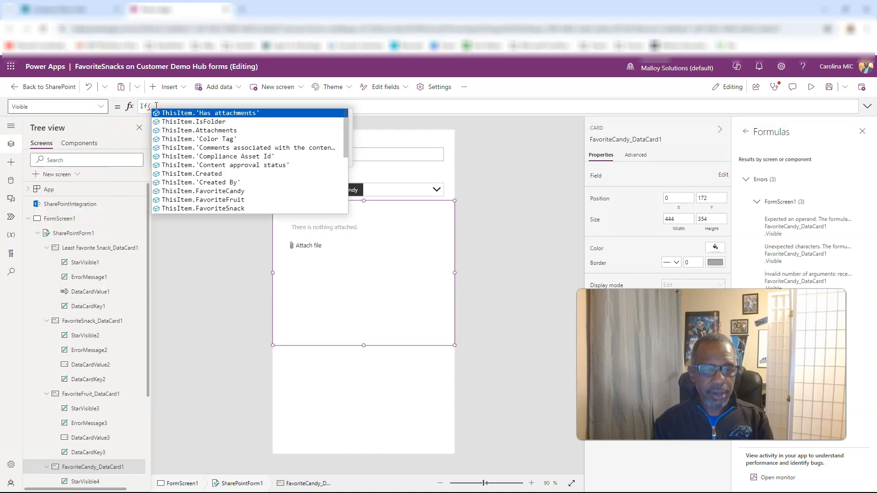
{"action": "type", "text": "DataCardValue2,sel"}
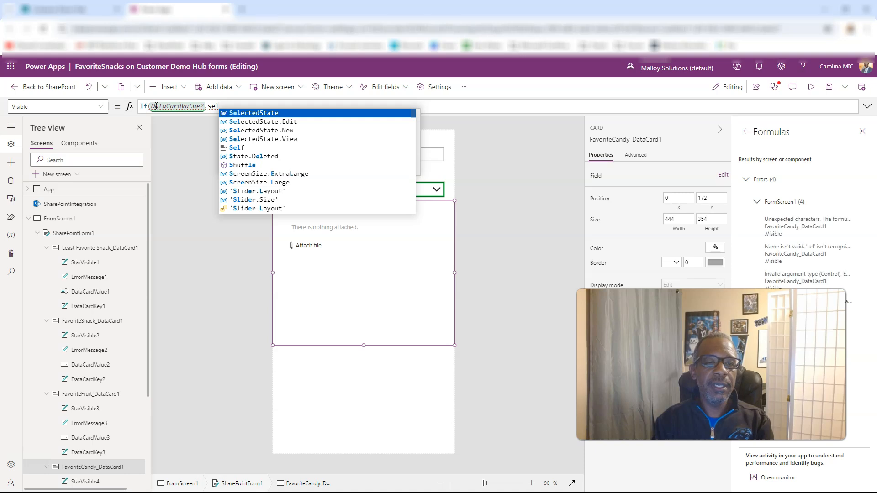
{"action": "key", "text": "BackSpace"}
{"action": "key", "text": "BackSpace"}
{"action": "key", "text": "BackSpace"}
{"action": "key", "text": "BackSpace"}
{"action": "type", "text": "."}
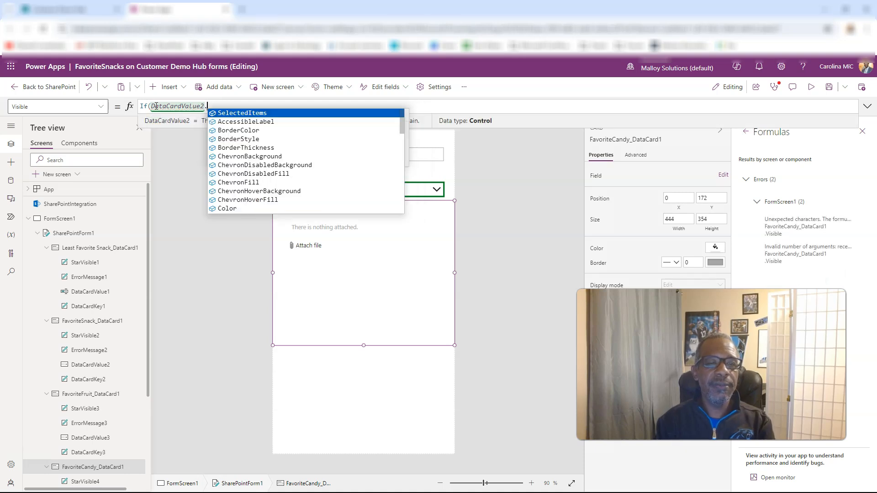
{"action": "type", "text": "Selected"}
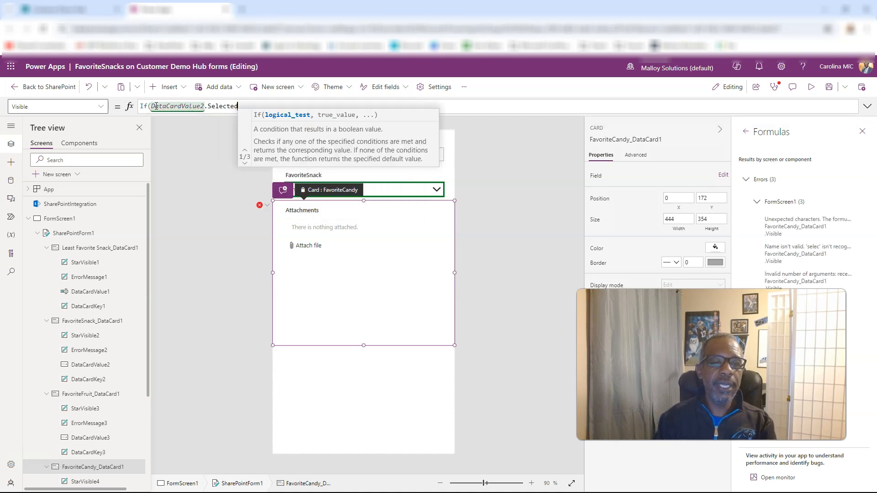
{"action": "type", "text": ".Value="}
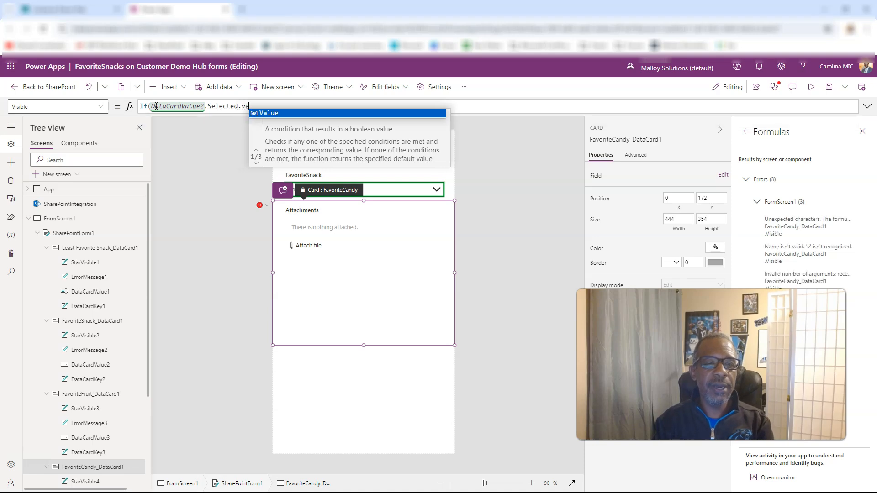
{"action": "type", "text": "\"C"}
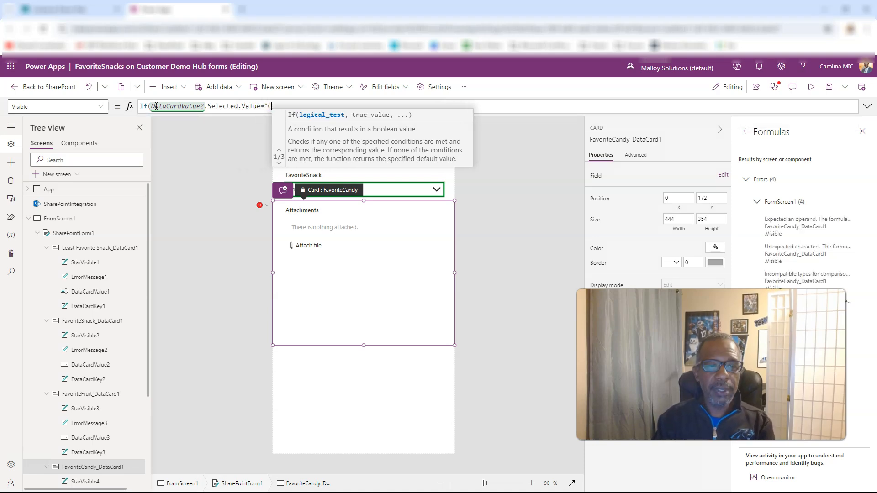
{"action": "type", "text": "andy\",t"}
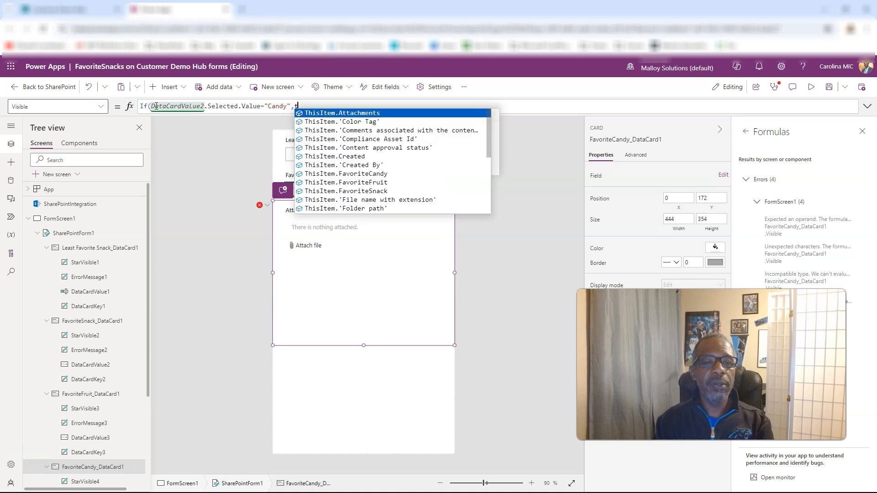
{"action": "type", "text": "rue,false)"}
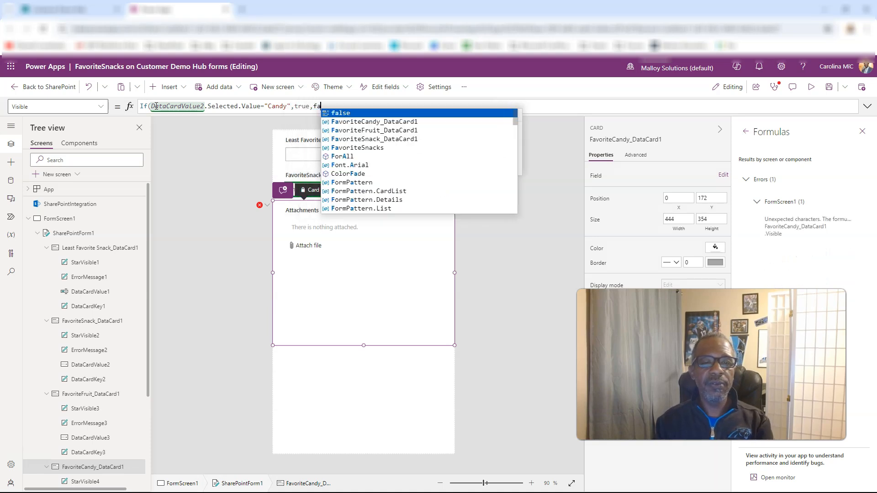
Test the form on the canvas by choosing Fruit as the FavoriteSnack and opening the FavoriteFruit choices
{"action": "left_click", "coordinate": [326, 384]}
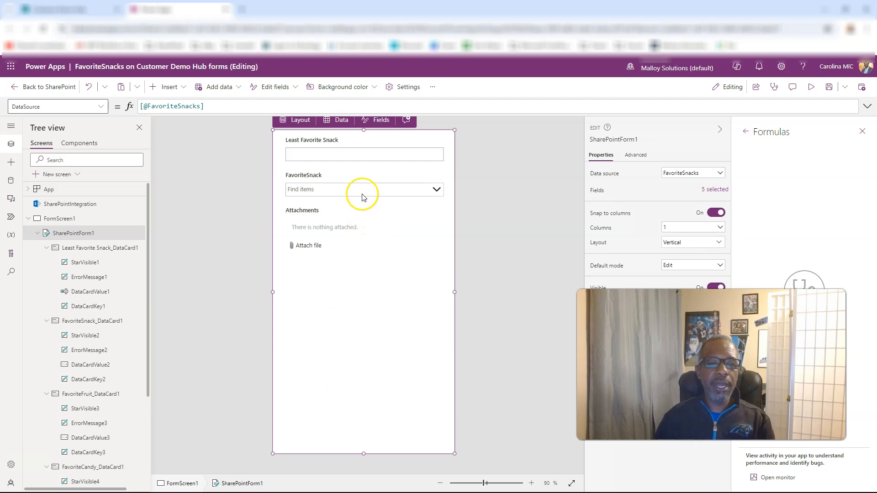
{"action": "left_click", "coordinate": [401, 189]}
{"action": "left_click", "coordinate": [437, 189]}
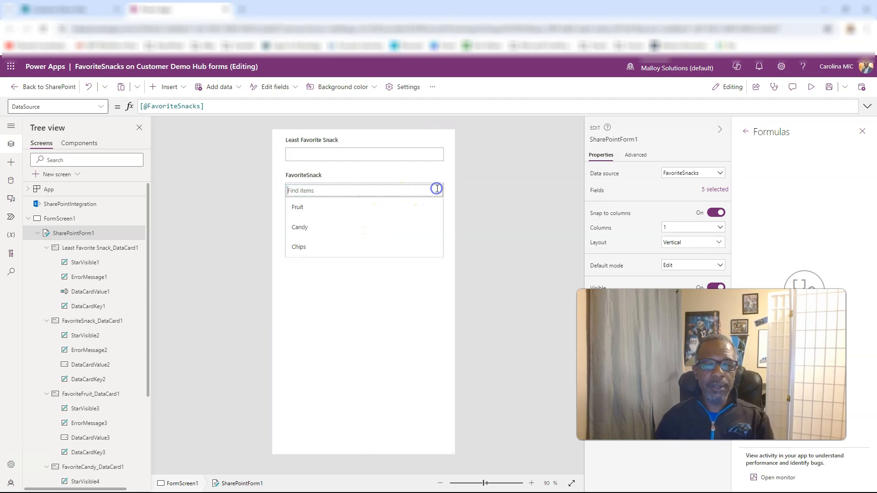
{"action": "left_click", "coordinate": [355, 212]}
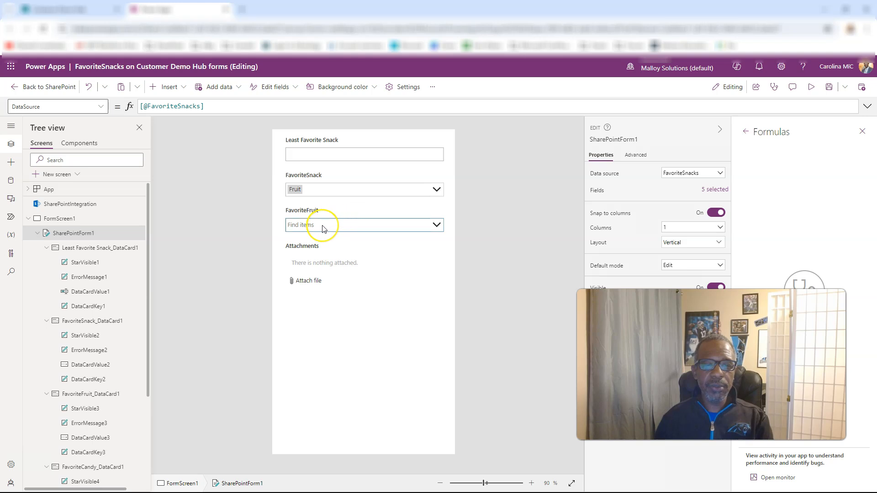
{"action": "left_click", "coordinate": [435, 225]}
Change the FavoriteSnack to Candy on the canvas and open the FavoriteCandy choices to check them
{"action": "left_click", "coordinate": [437, 192]}
{"action": "left_click", "coordinate": [336, 242]}
{"action": "left_click", "coordinate": [401, 238]}
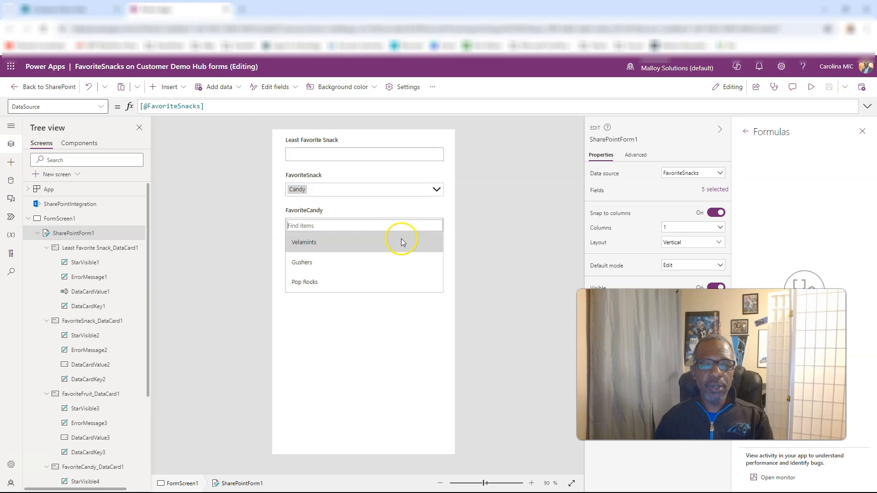
{"action": "left_click", "coordinate": [333, 340]}
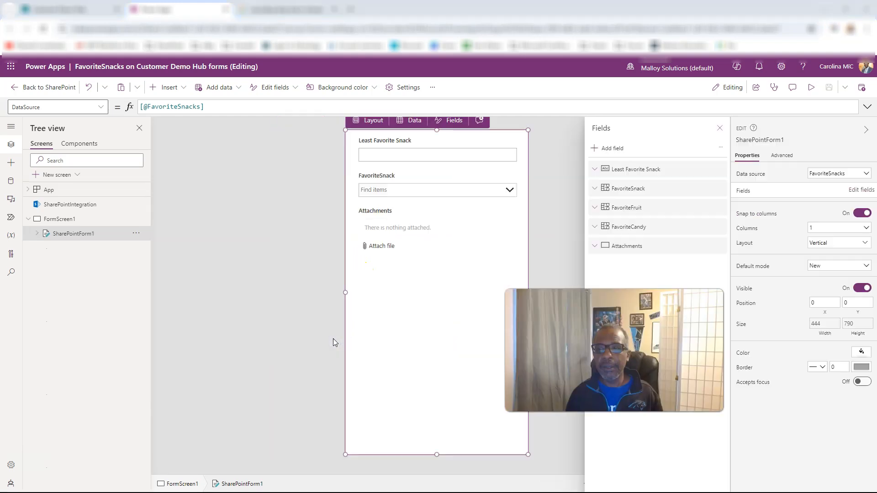
Publish the customized FavoriteSnacks form to SharePoint
{"action": "left_click", "coordinate": [395, 192]}
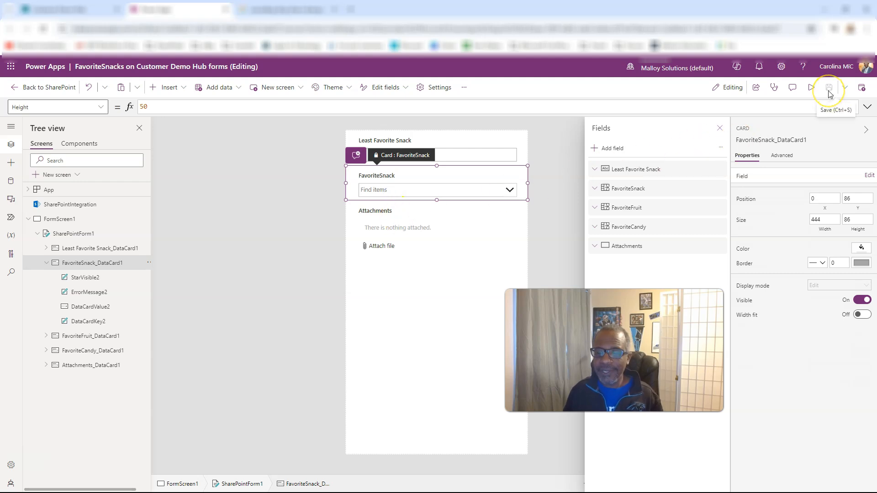
{"action": "left_click", "coordinate": [861, 91]}
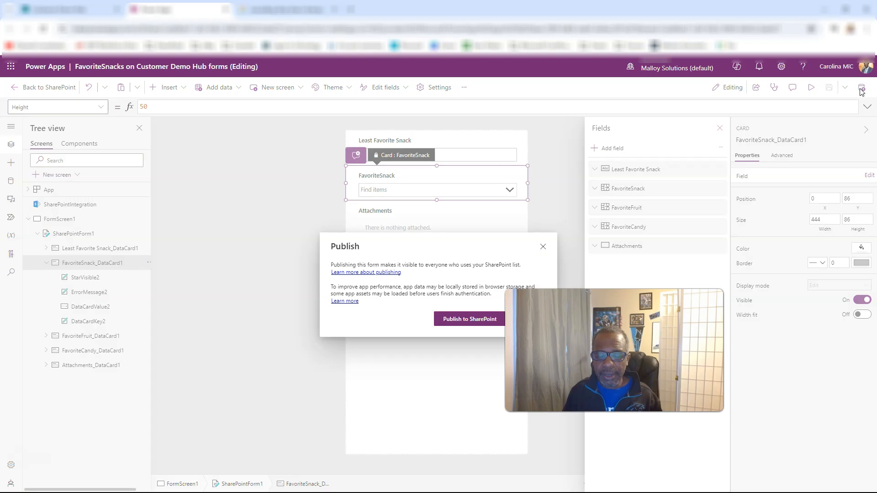
{"action": "left_click", "coordinate": [471, 319]}
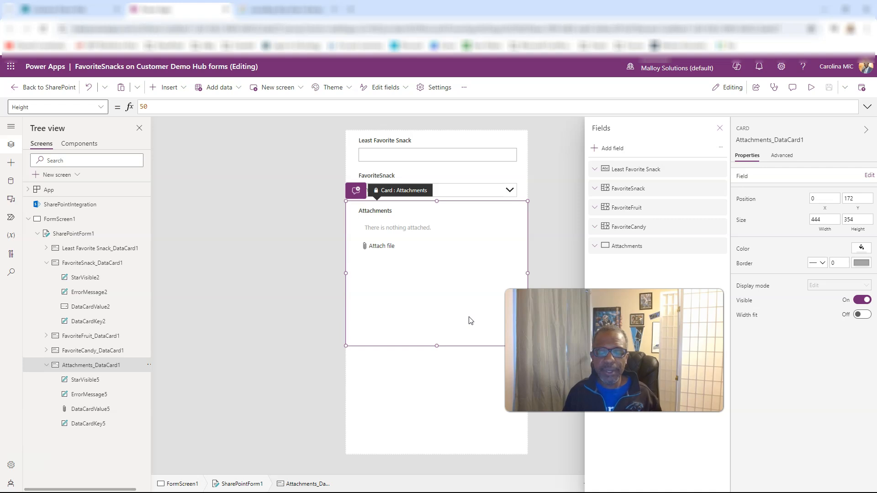
{"action": "left_click", "coordinate": [469, 320]}
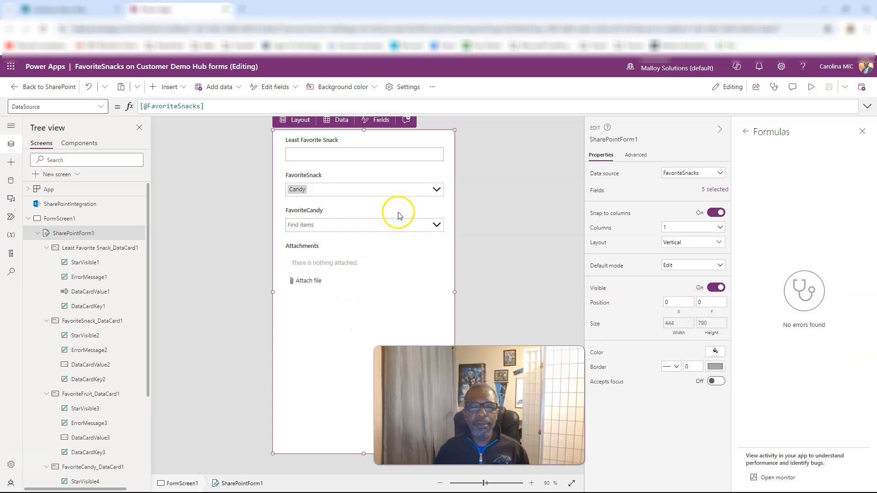
Preview the form while its default mode is Edit, and return to the editor, dismissing the canvas testing tip
{"action": "left_click", "coordinate": [439, 195]}
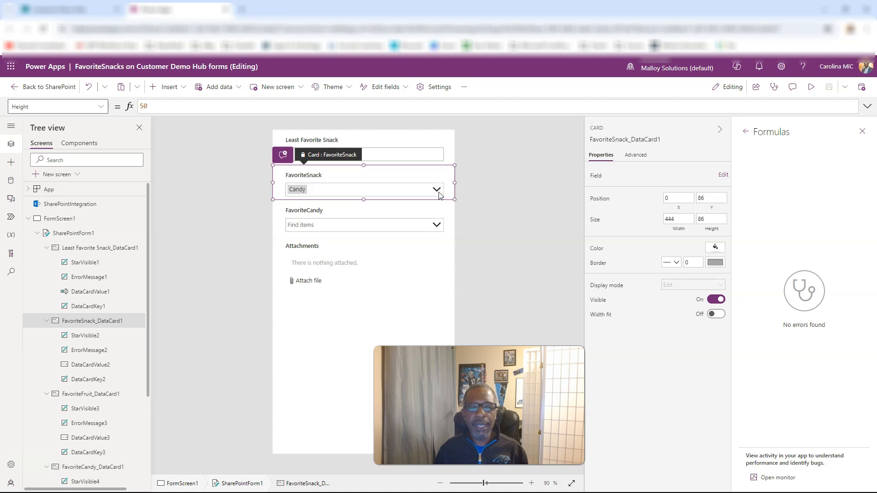
{"action": "left_click", "coordinate": [809, 88]}
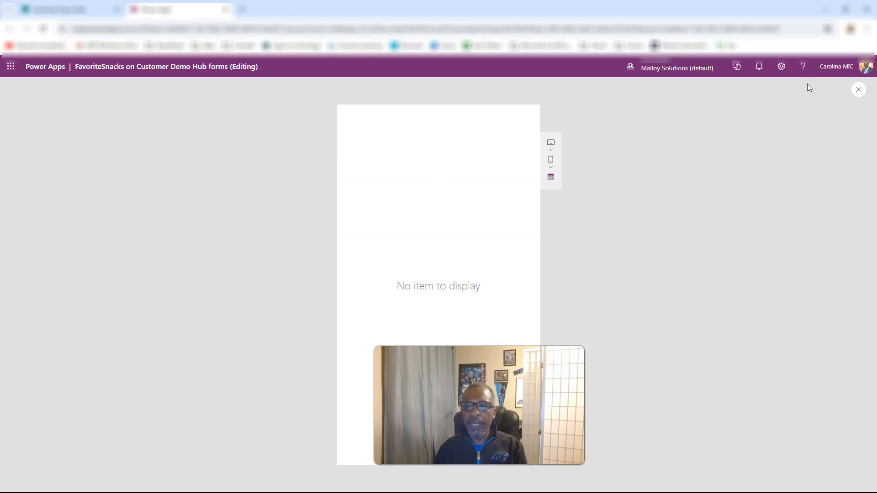
{"action": "left_click", "coordinate": [859, 89]}
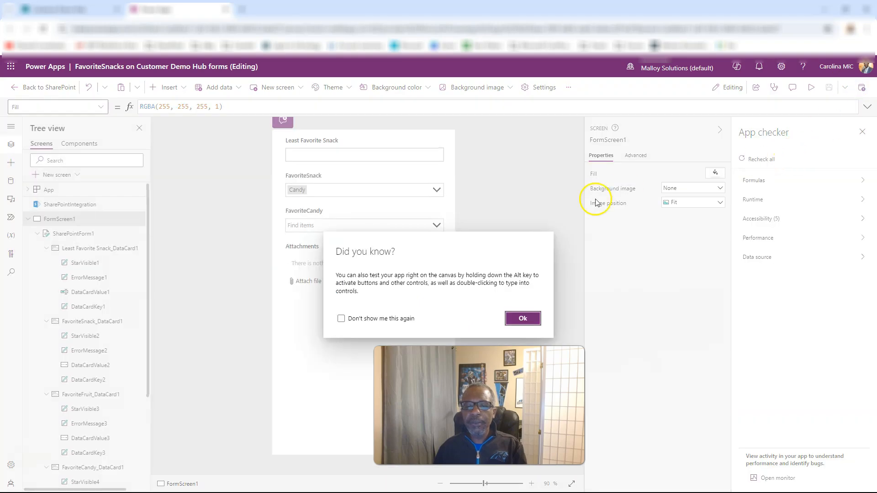
{"action": "left_click", "coordinate": [522, 318]}
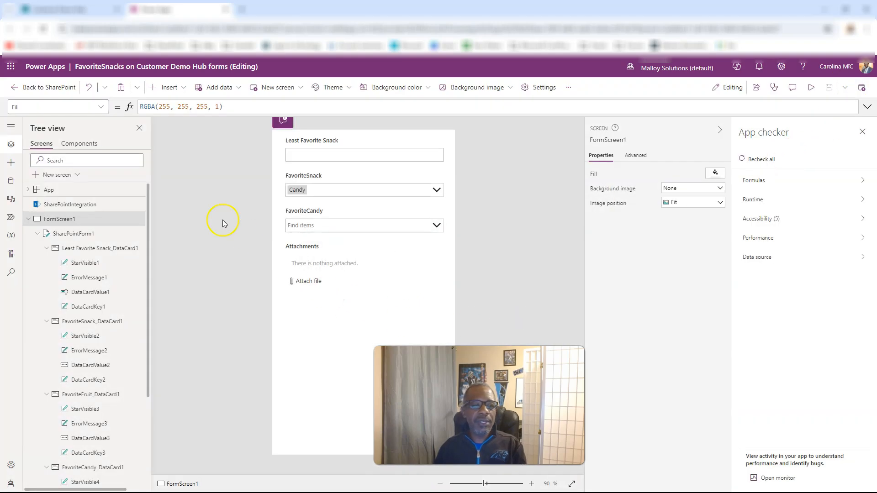
Set the default mode of SharePointForm1 to New
{"action": "left_click", "coordinate": [66, 234]}
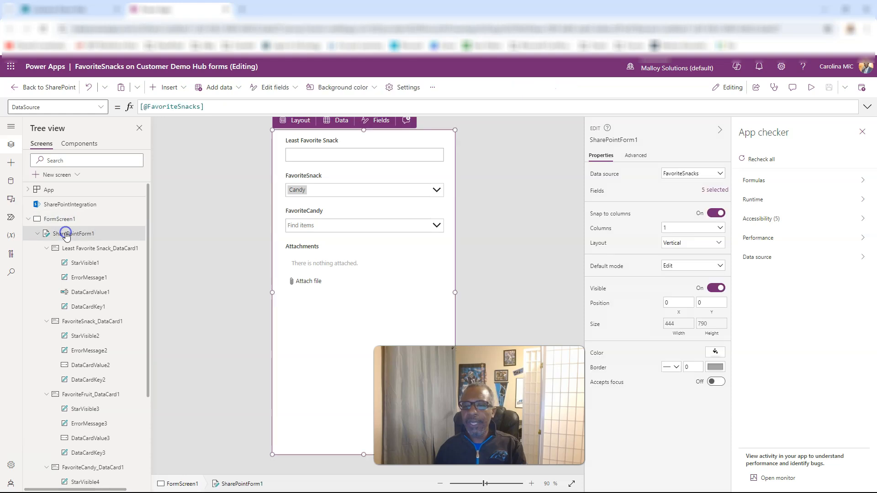
{"action": "left_click", "coordinate": [684, 265]}
{"action": "left_click", "coordinate": [668, 287]}
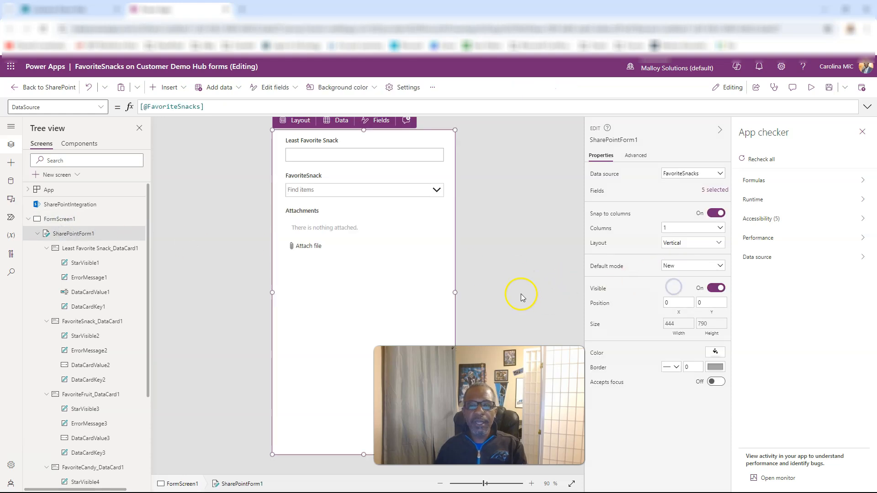
Preview the form and test it with Fruit as the FavoriteSnack and Apple as the FavoriteFruit
{"action": "left_click", "coordinate": [812, 88]}
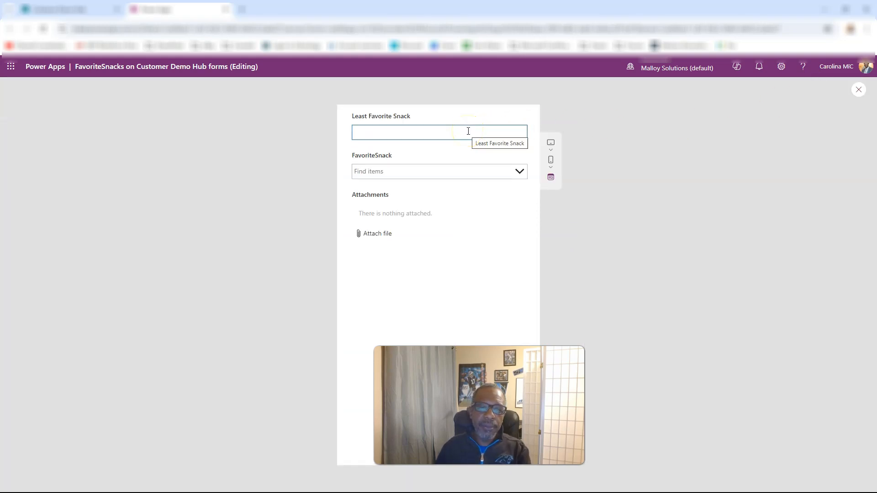
{"action": "left_click", "coordinate": [519, 171]}
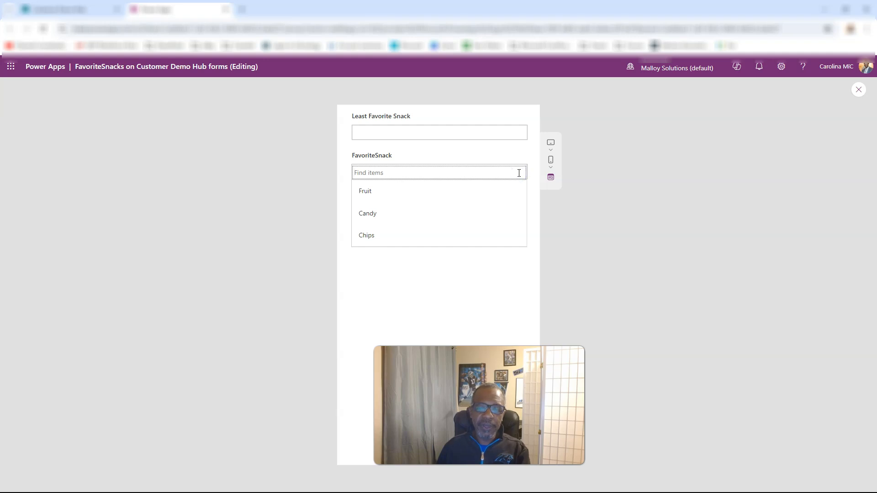
{"action": "left_click", "coordinate": [454, 195]}
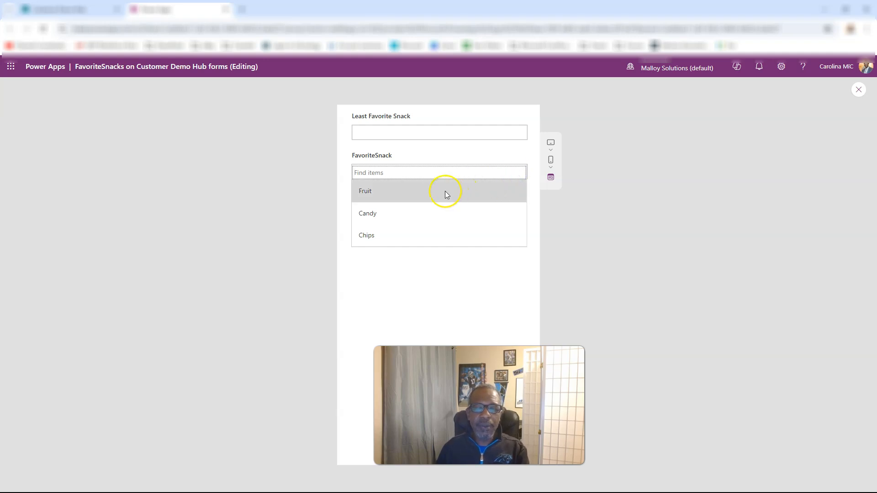
{"action": "left_click", "coordinate": [443, 210]}
{"action": "left_click", "coordinate": [410, 231]}
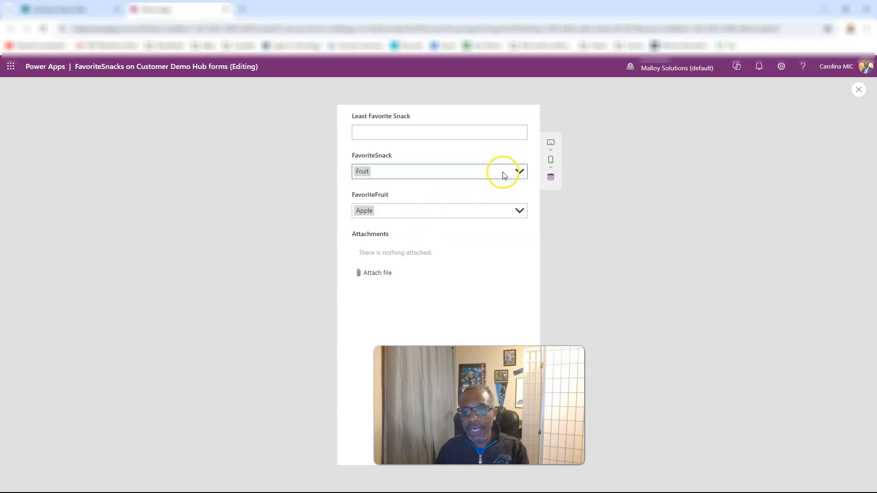
Test the previewed form with Candy as the FavoriteSnack and Gushers as the FavoriteCandy
{"action": "left_click", "coordinate": [523, 173]}
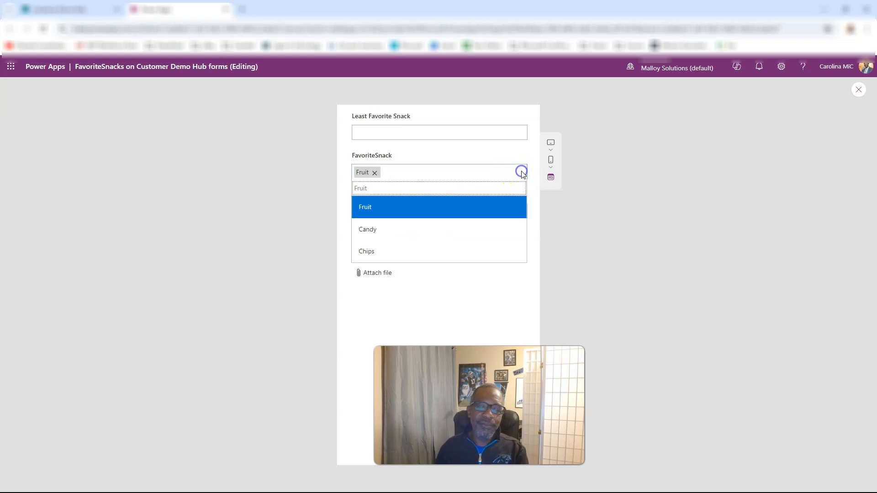
{"action": "left_click", "coordinate": [411, 228]}
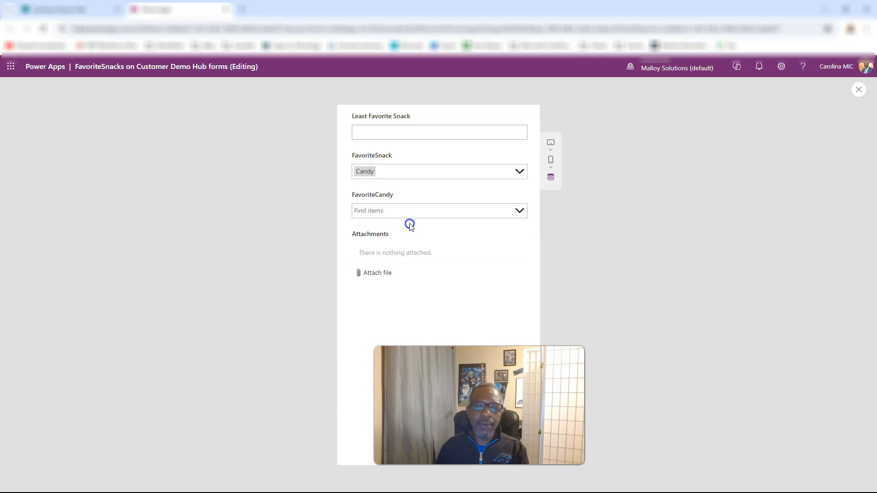
{"action": "left_click", "coordinate": [431, 214]}
{"action": "left_click", "coordinate": [398, 248]}
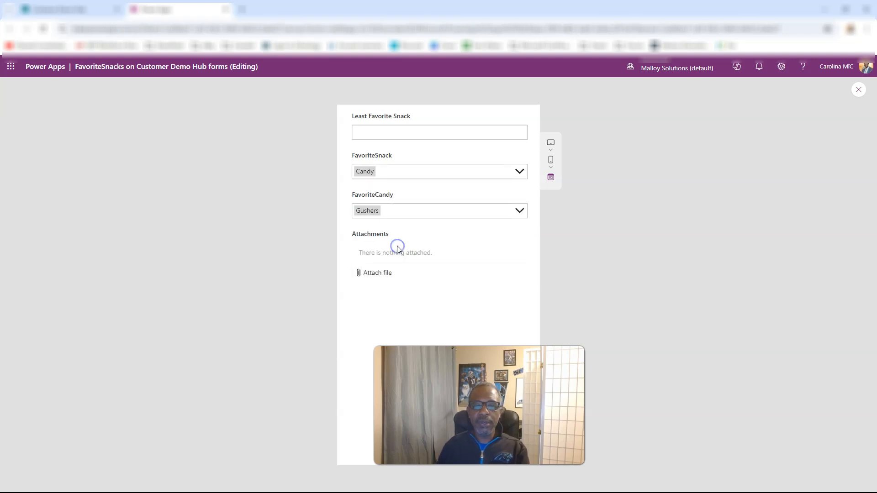